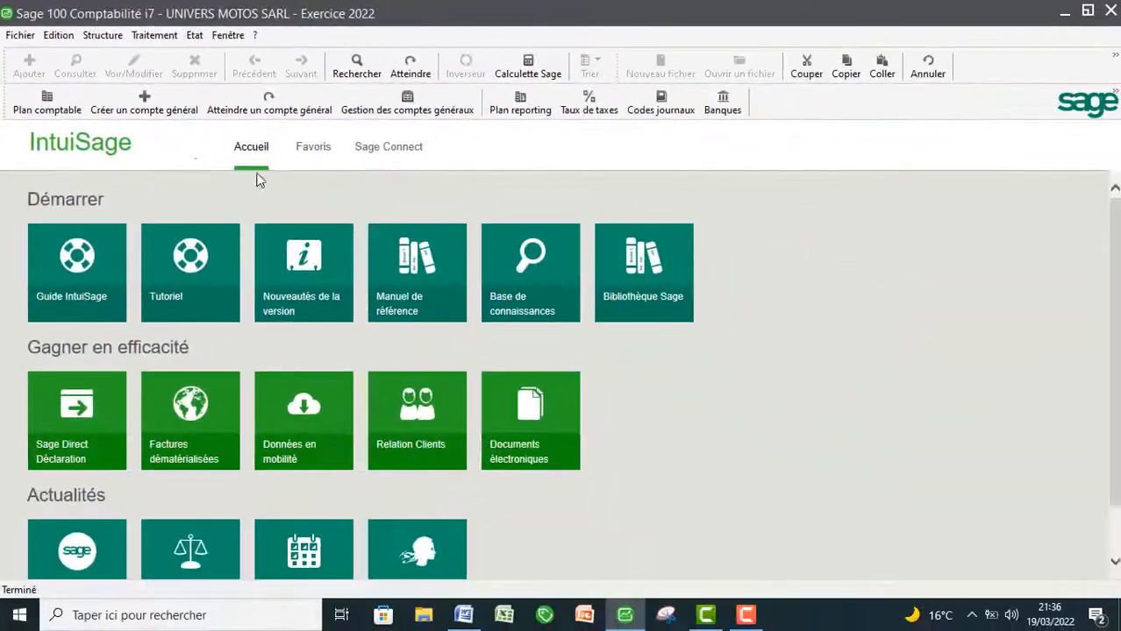
Open the list of entry journals (Journaux de saisie) in a maximized window.
left_click(159, 36)
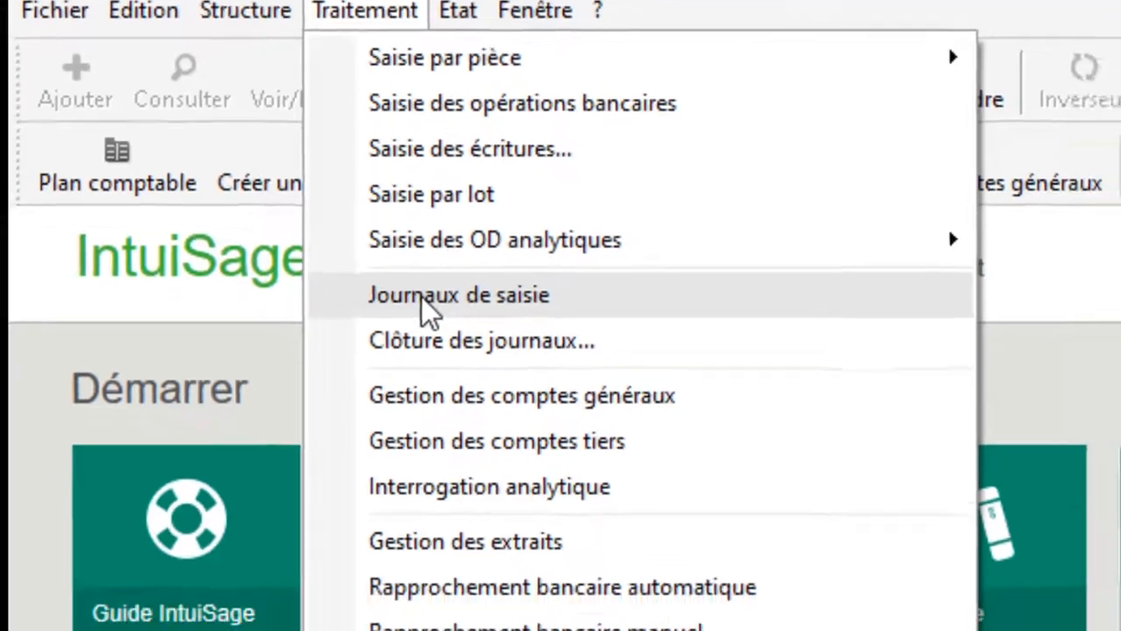
left_click(420, 296)
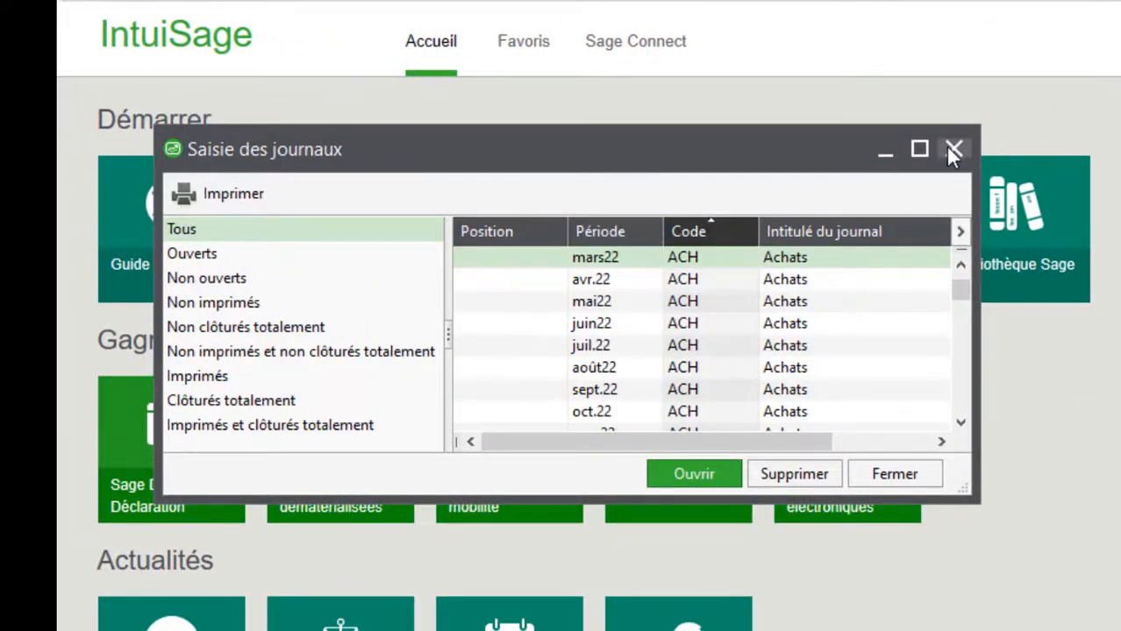
left_click(919, 150)
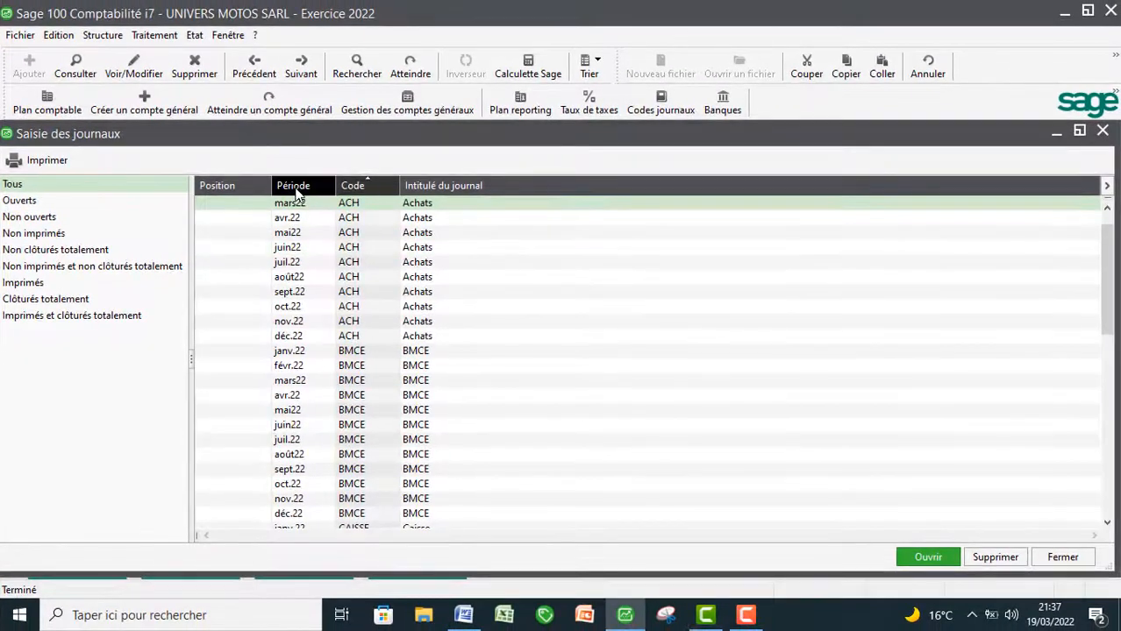
Sort the journals by period, then by code, and restrict the list to the open ones (Ouverts).
left_click(297, 189)
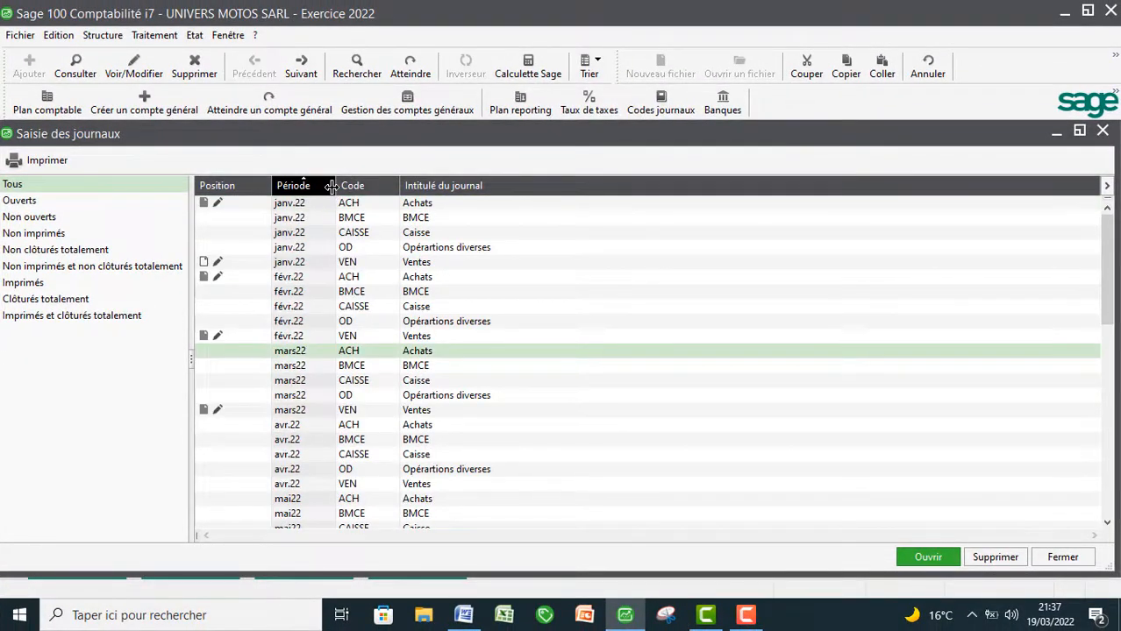
left_click(358, 188)
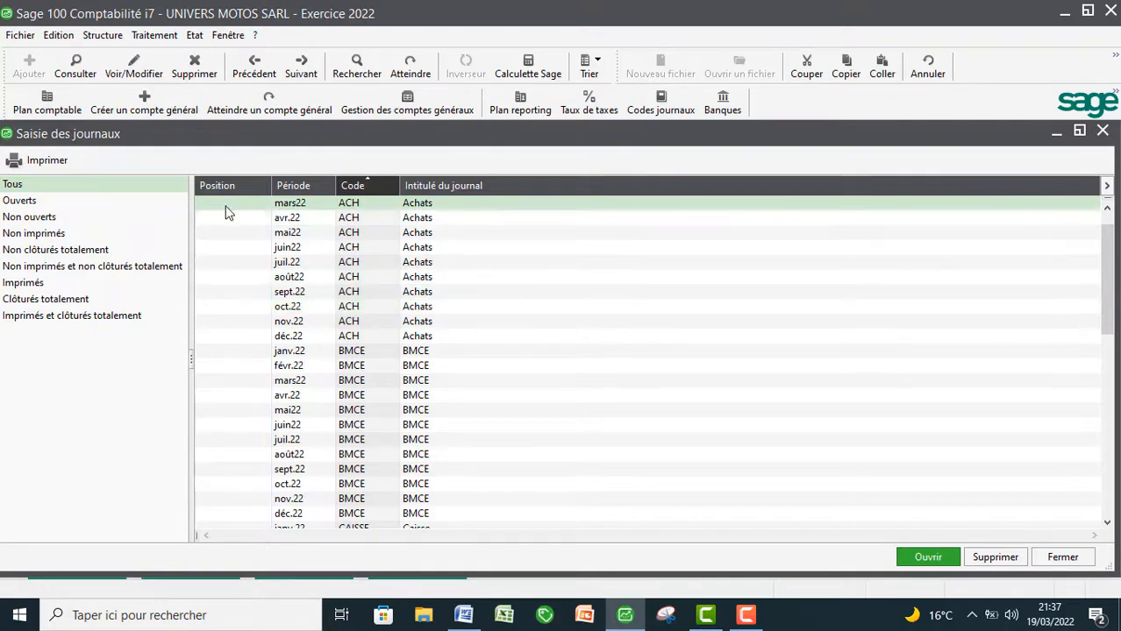
left_click(21, 202)
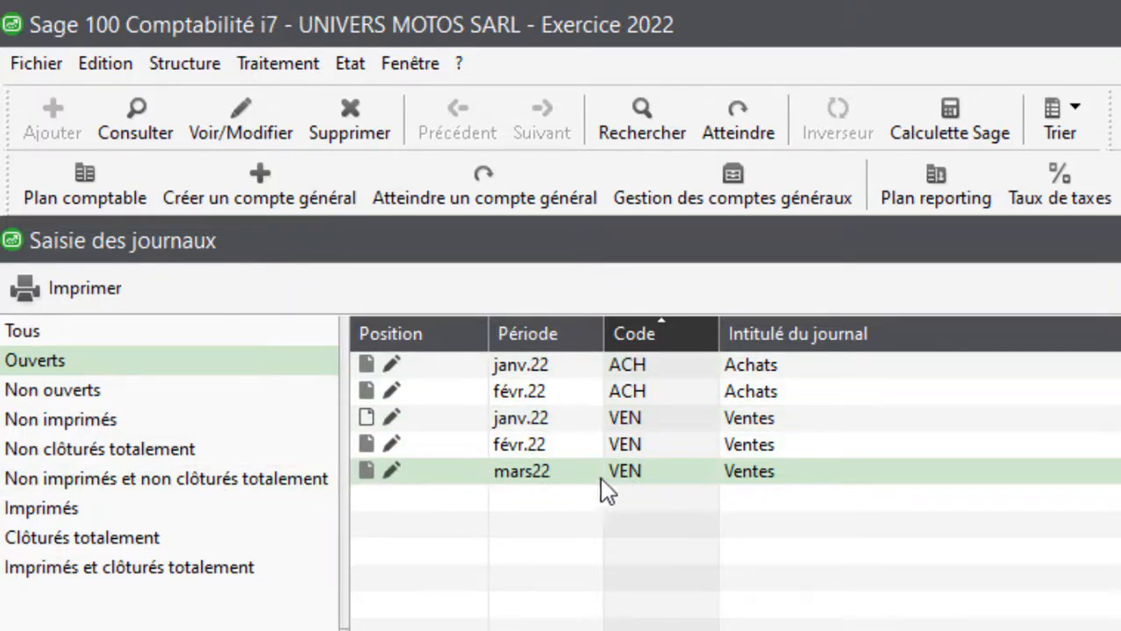
Consult the March 2022 sales journal in read-only mode, go through its entry lines, and close it.
right_click(471, 481)
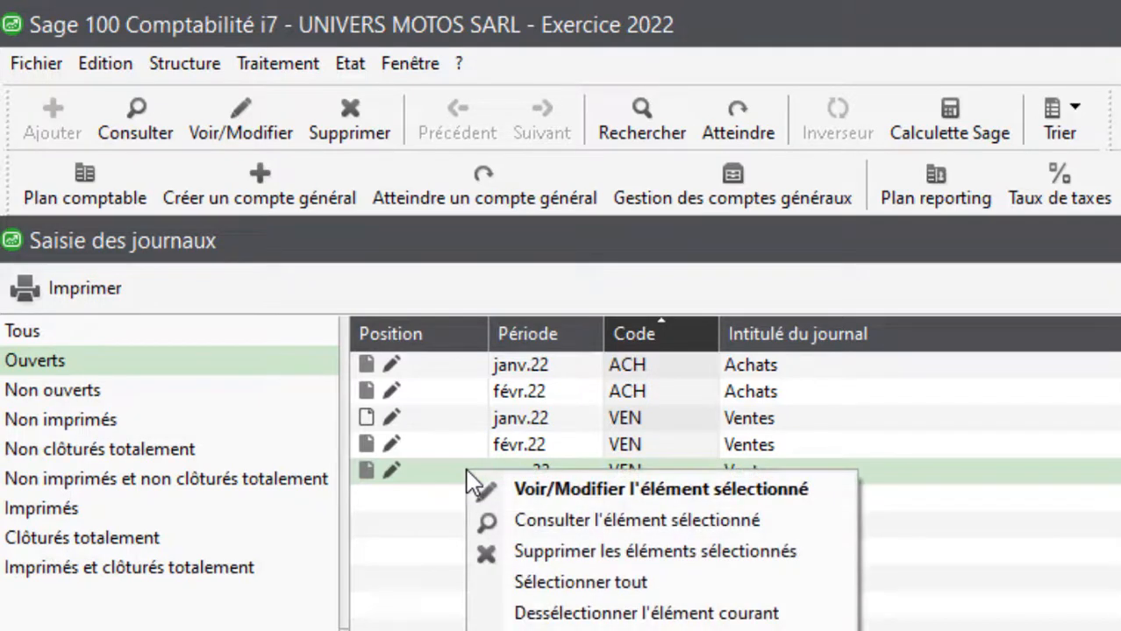
left_click(602, 520)
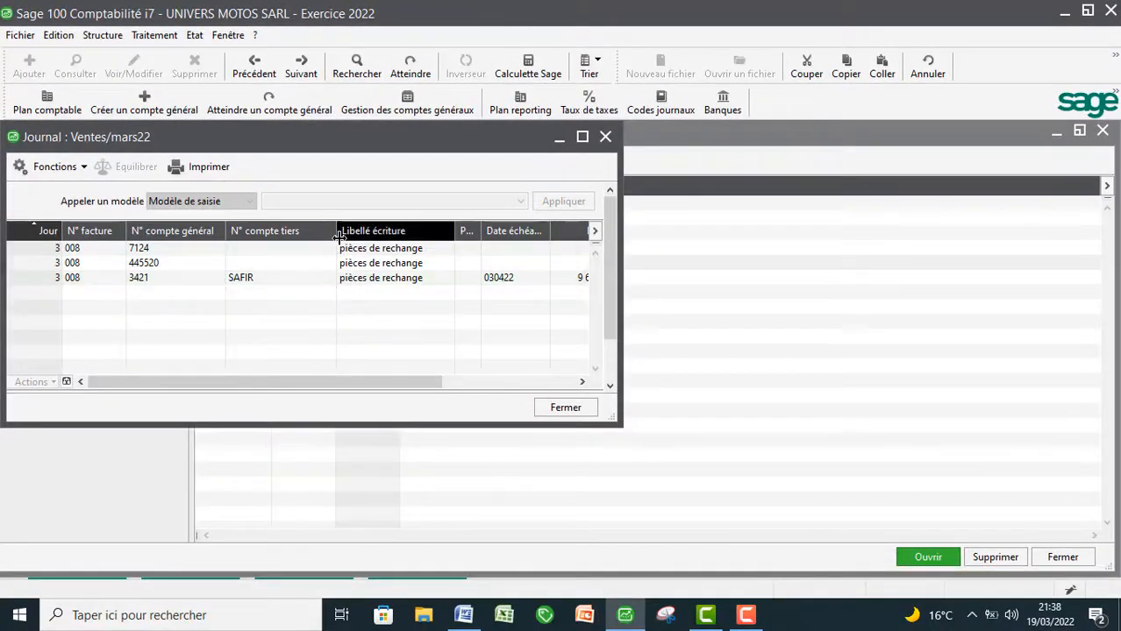
left_click(582, 137)
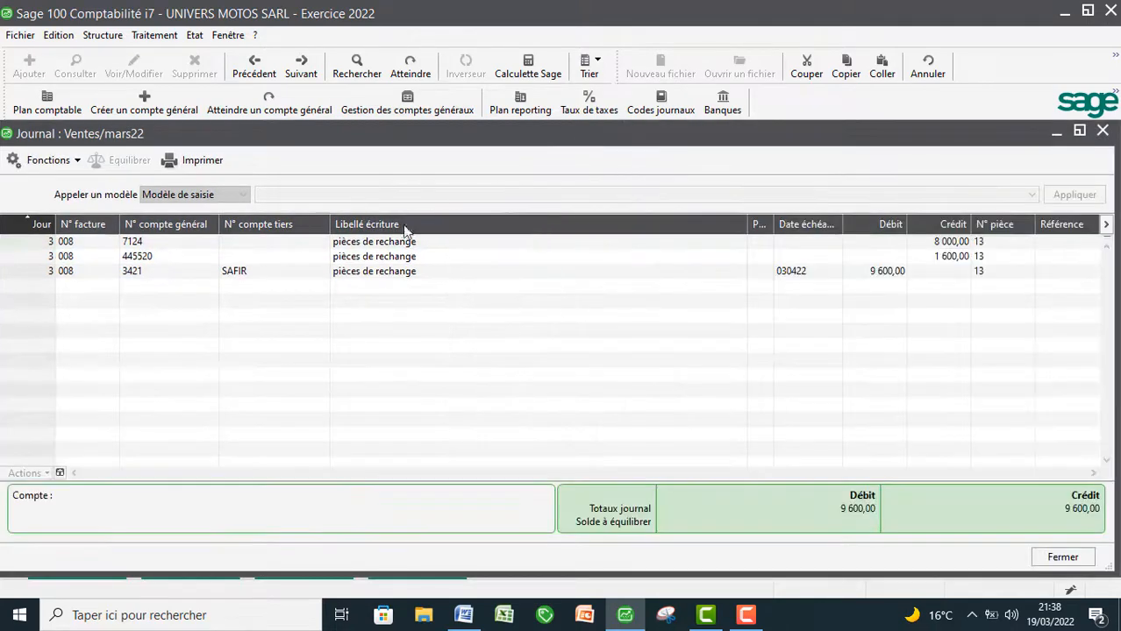
left_click(355, 257)
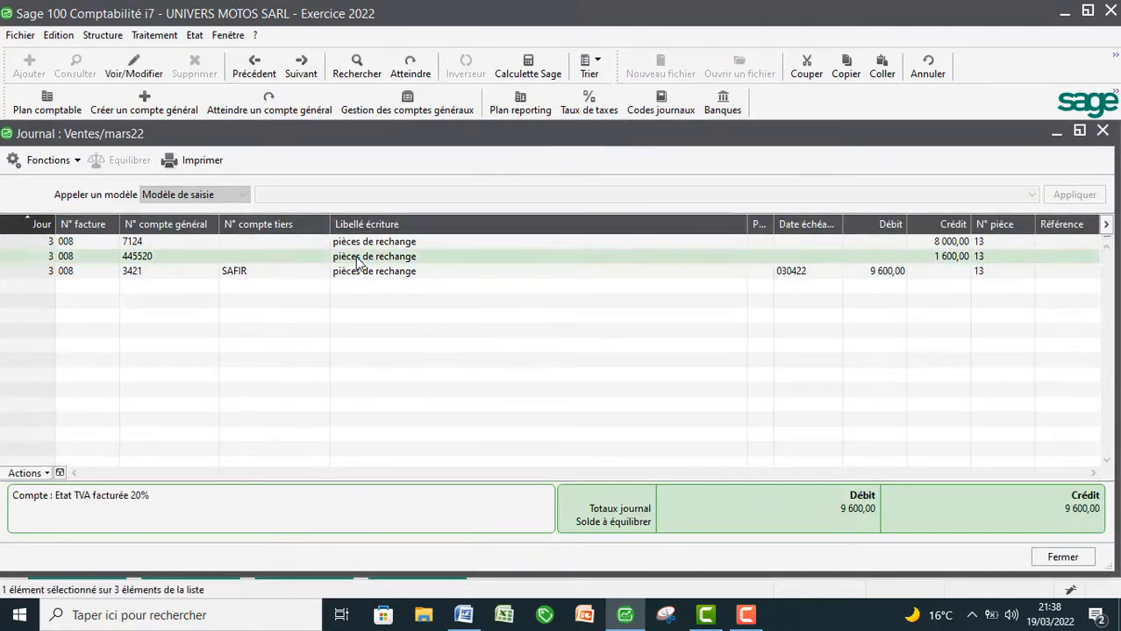
left_click(357, 245)
left_click(362, 257)
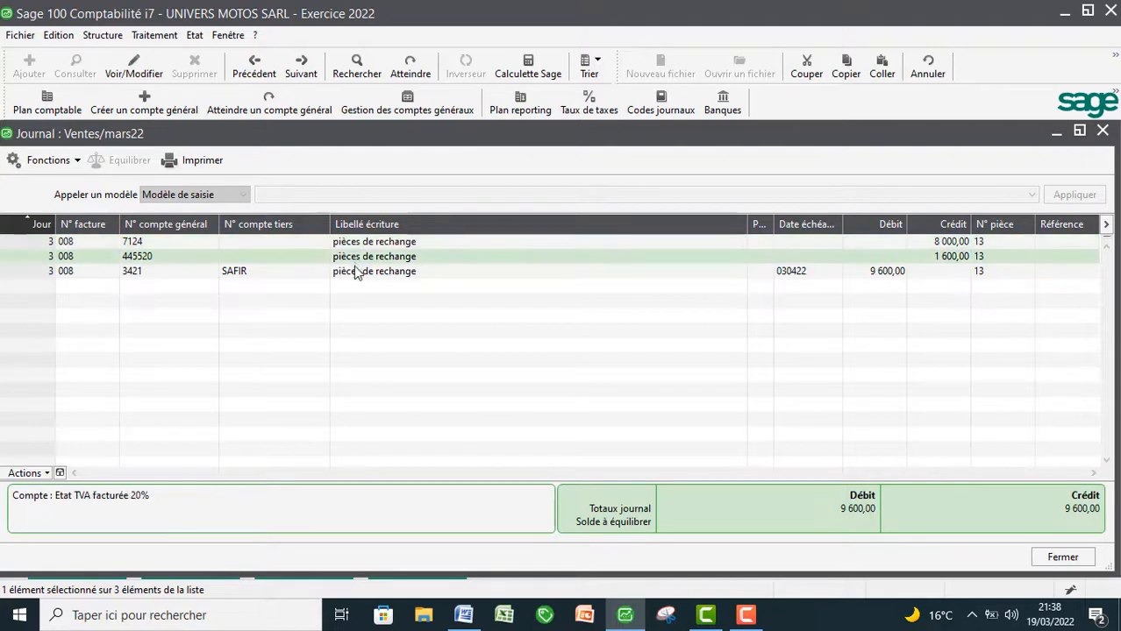
left_click(362, 271)
key("Up")
key("Up")
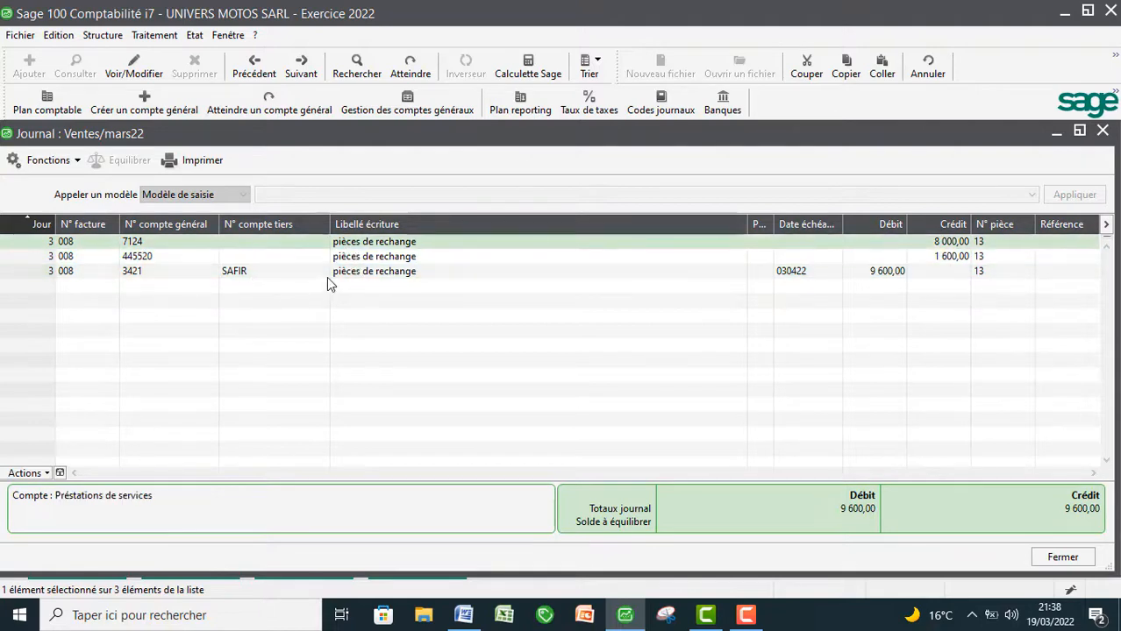
left_click(1103, 131)
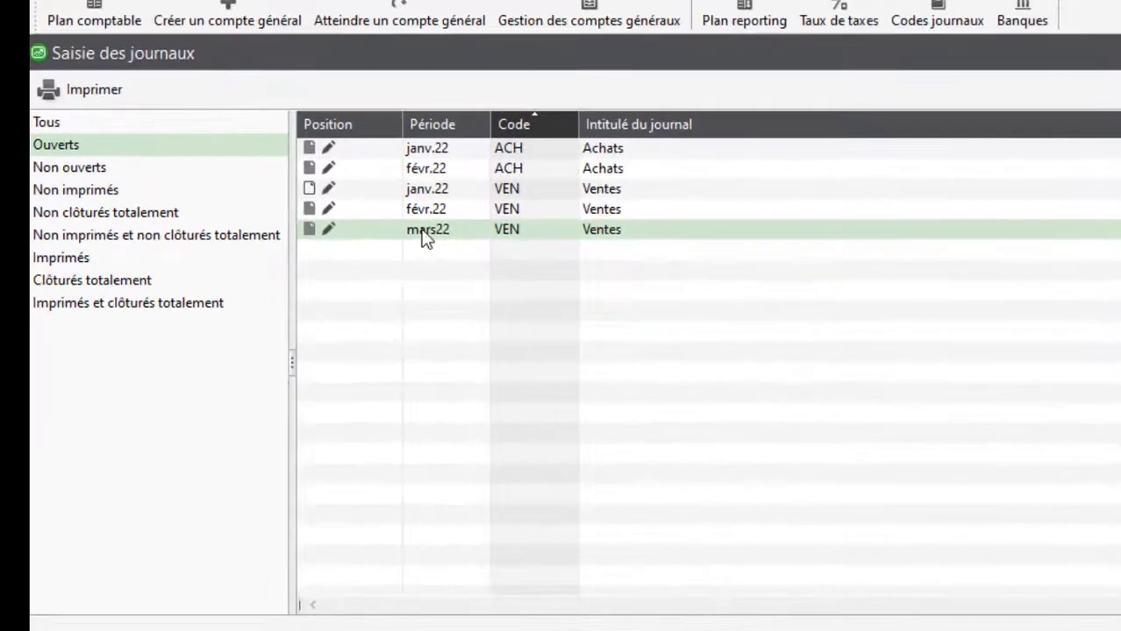
Open the March 2022 sales journal in view/modify mode, select its entry lines to check they are editable, and close it.
right_click(423, 236)
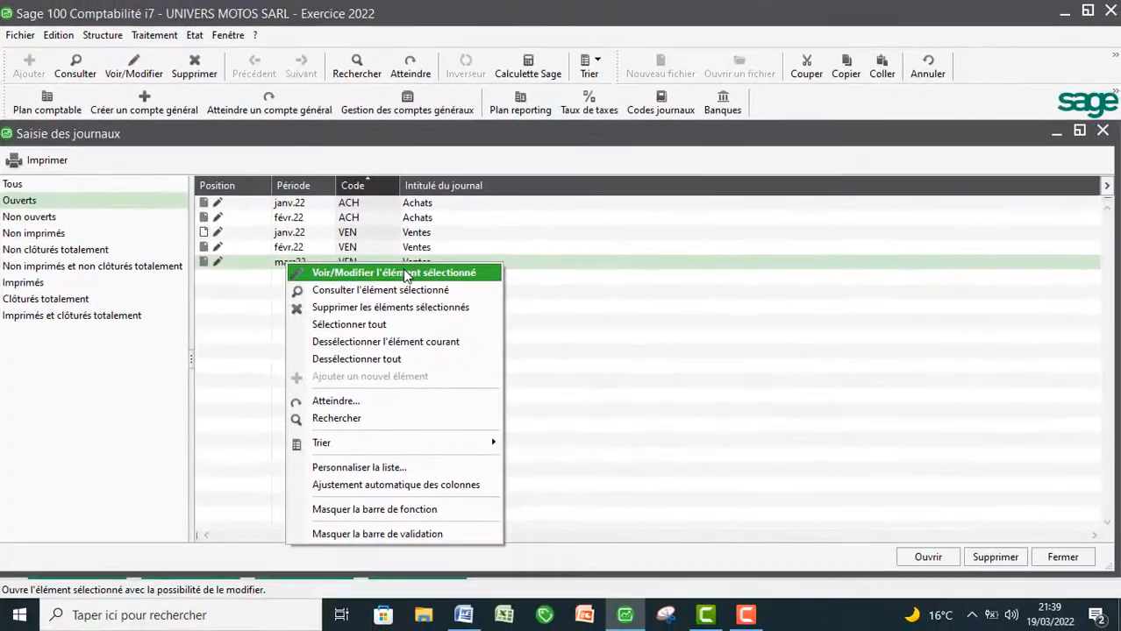
left_click(587, 248)
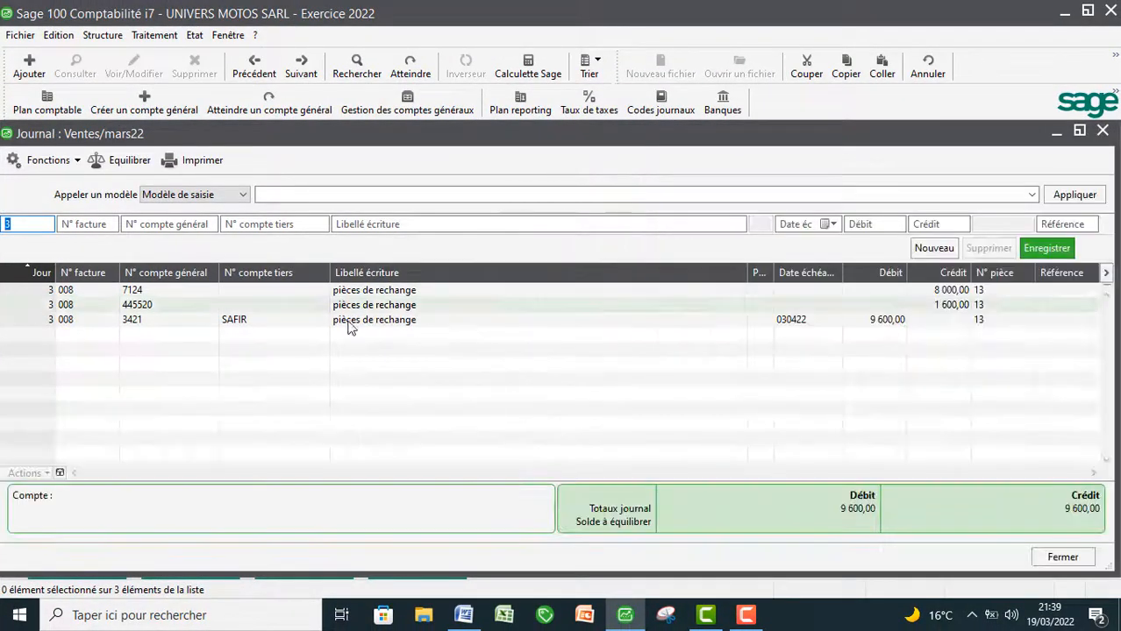
left_click(340, 321)
left_click(341, 307)
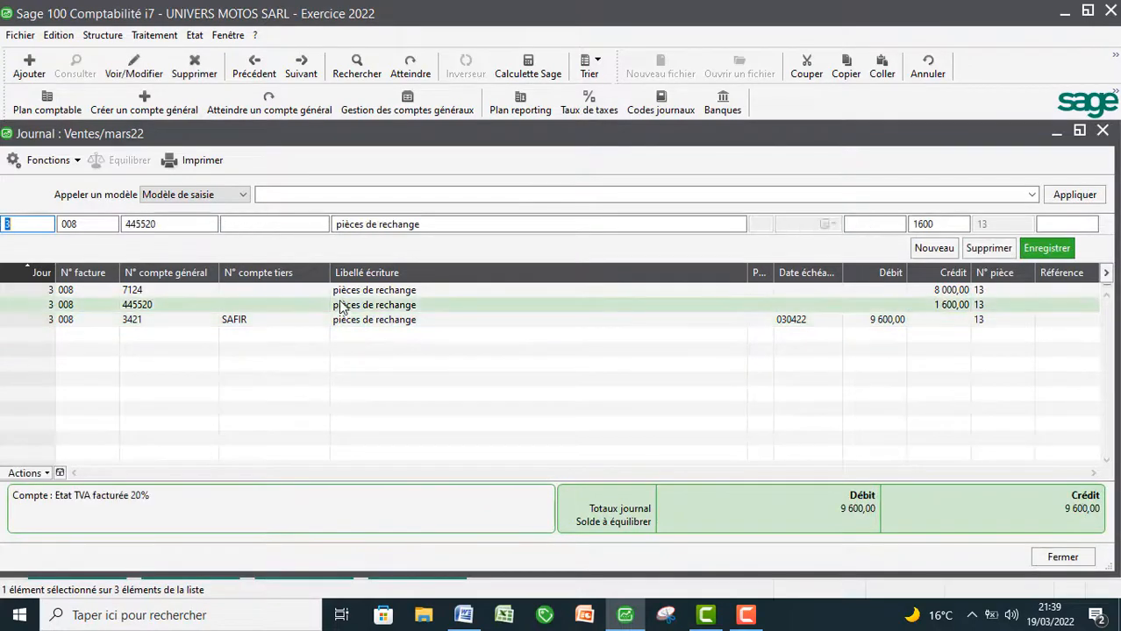
left_click(1102, 131)
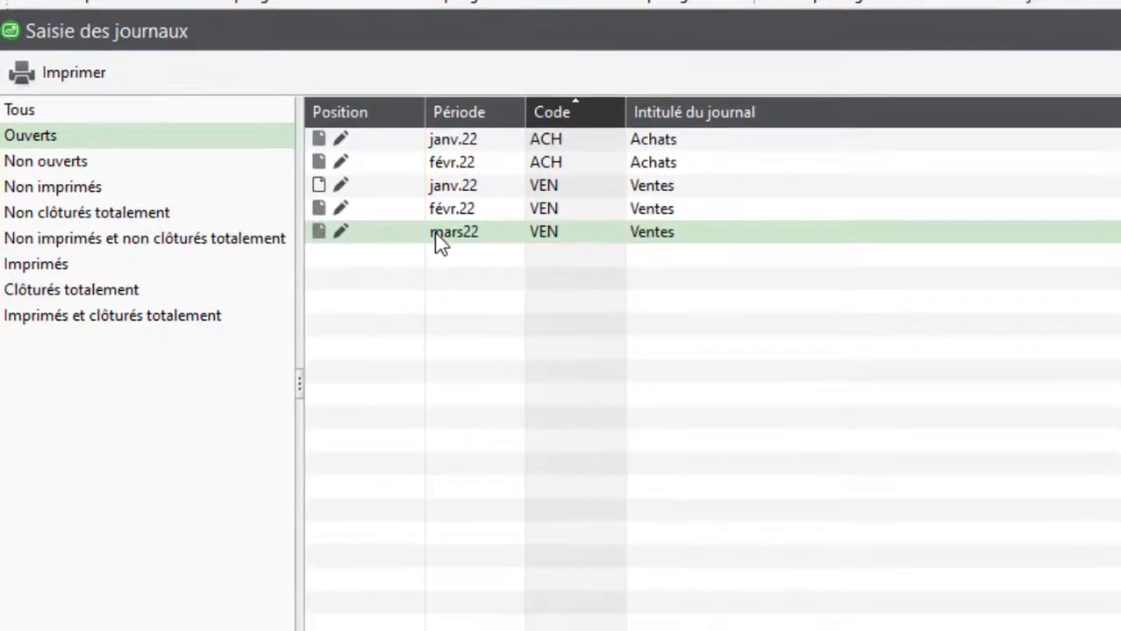
Delete the March 2022 sales journal from the open journals and confirm the deletion.
right_click(474, 455)
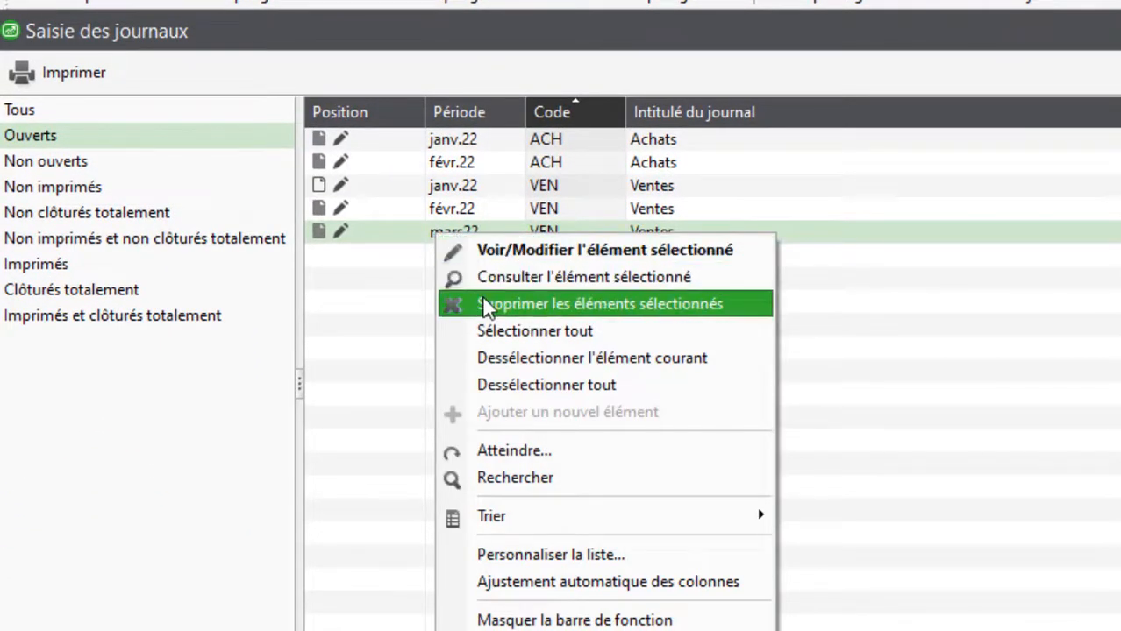
left_click(483, 300)
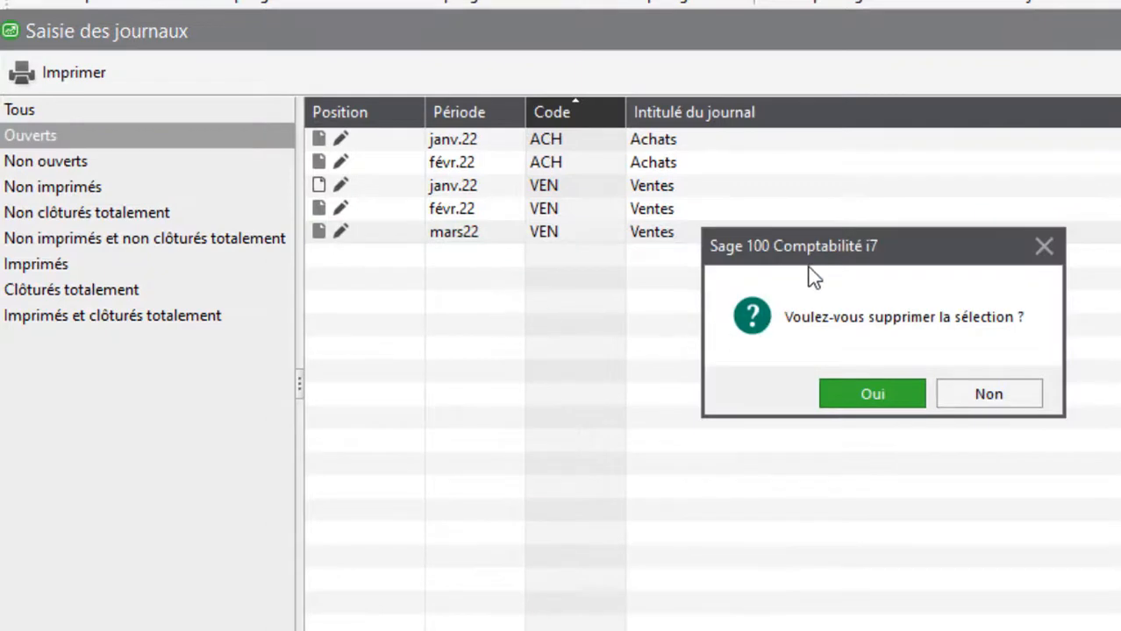
left_click_drag(815, 249, 834, 165)
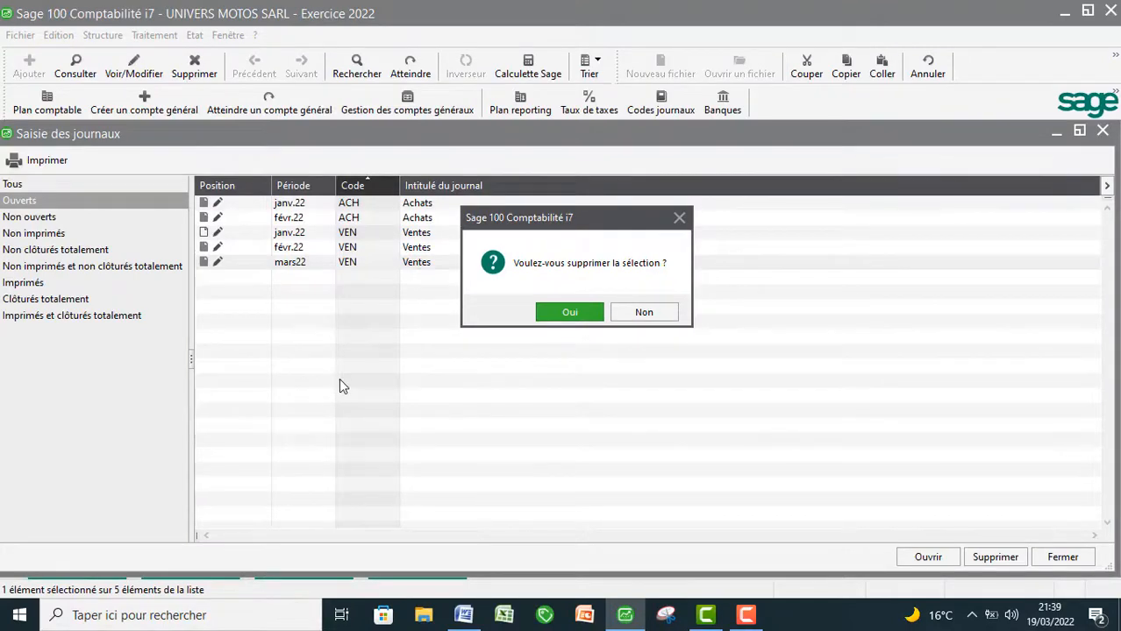
left_click(551, 316)
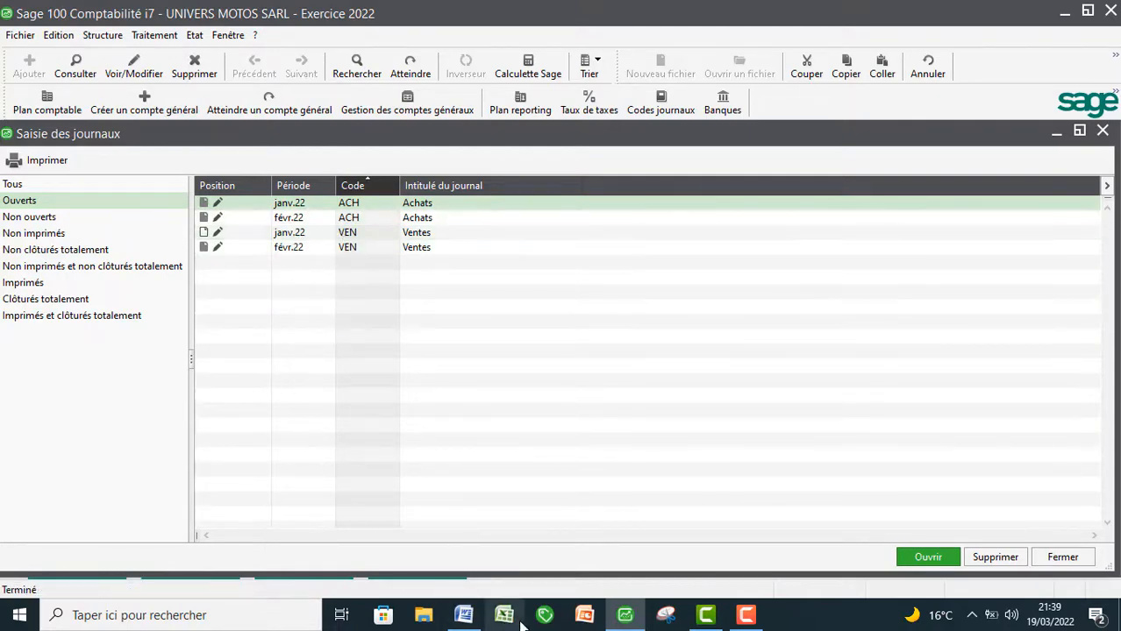
Switch to the Word exercise document and colour the text of the 03/03 row (invoice 008) red in the sales invoices table.
left_click(465, 616)
scroll(390, 414, "up", 10)
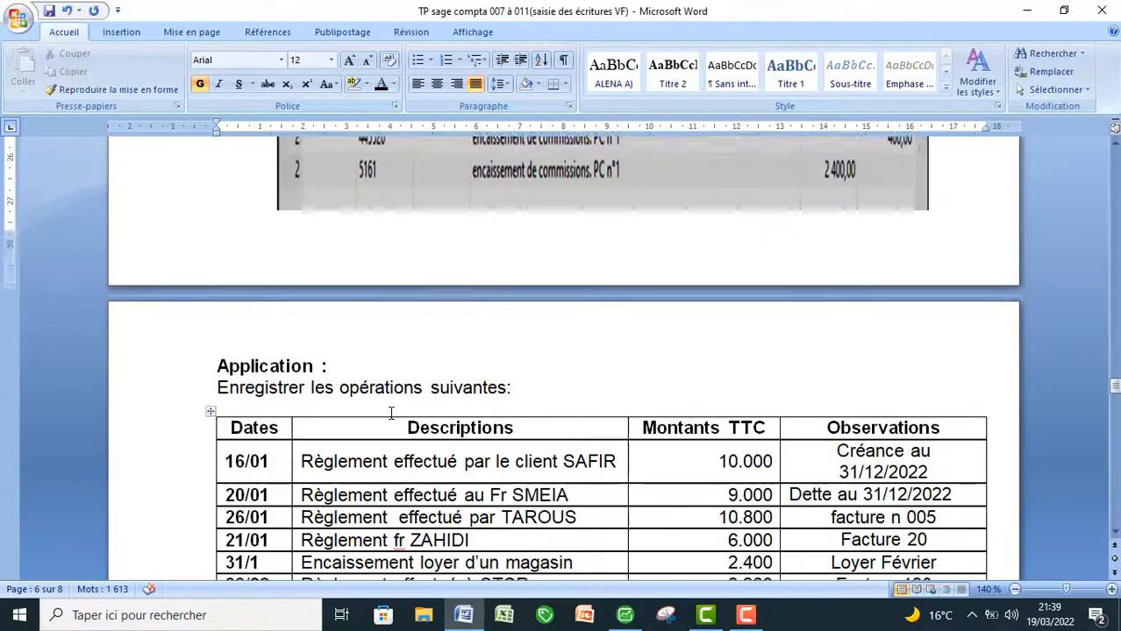
scroll(390, 413, "up", 10)
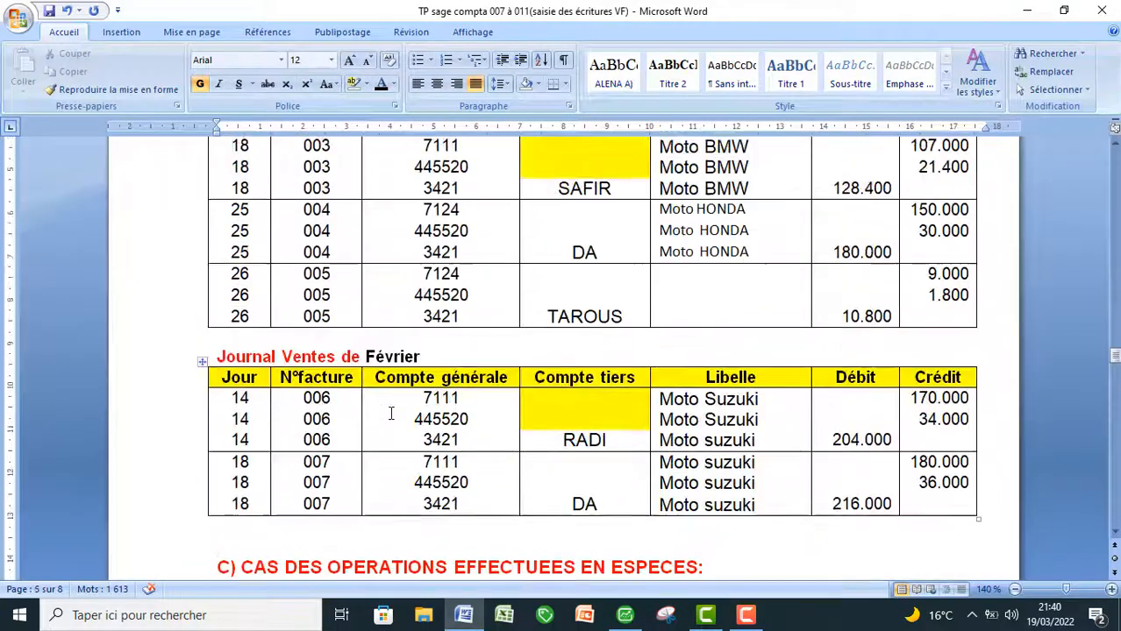
scroll(390, 414, "up", 3)
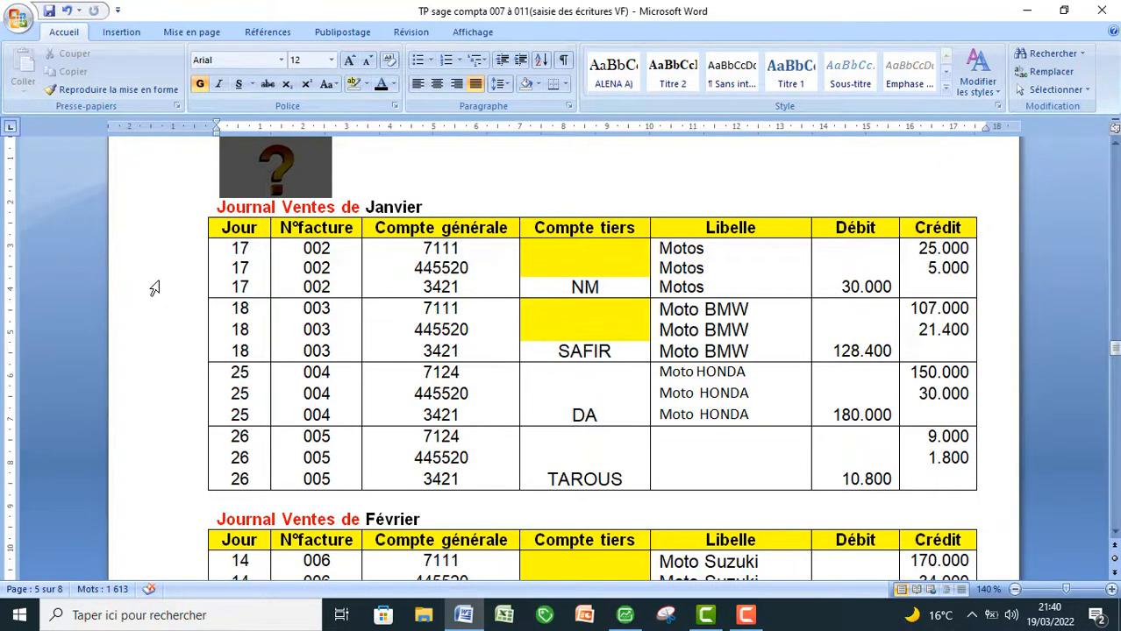
scroll(155, 288, "up", 15)
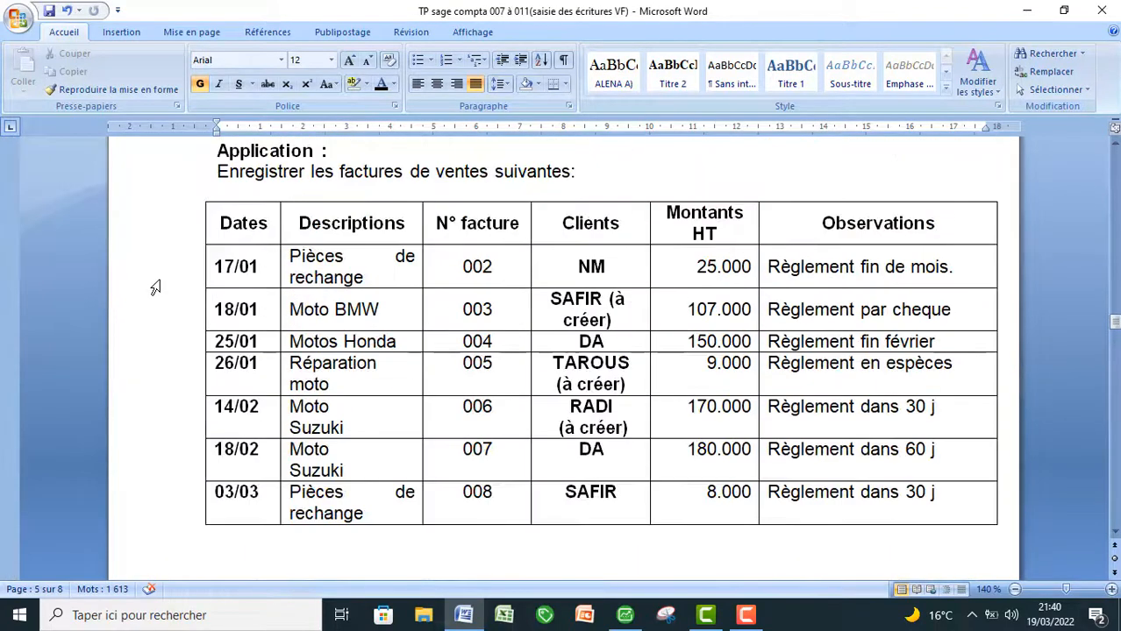
scroll(147, 382, "down", 2)
left_click(155, 391)
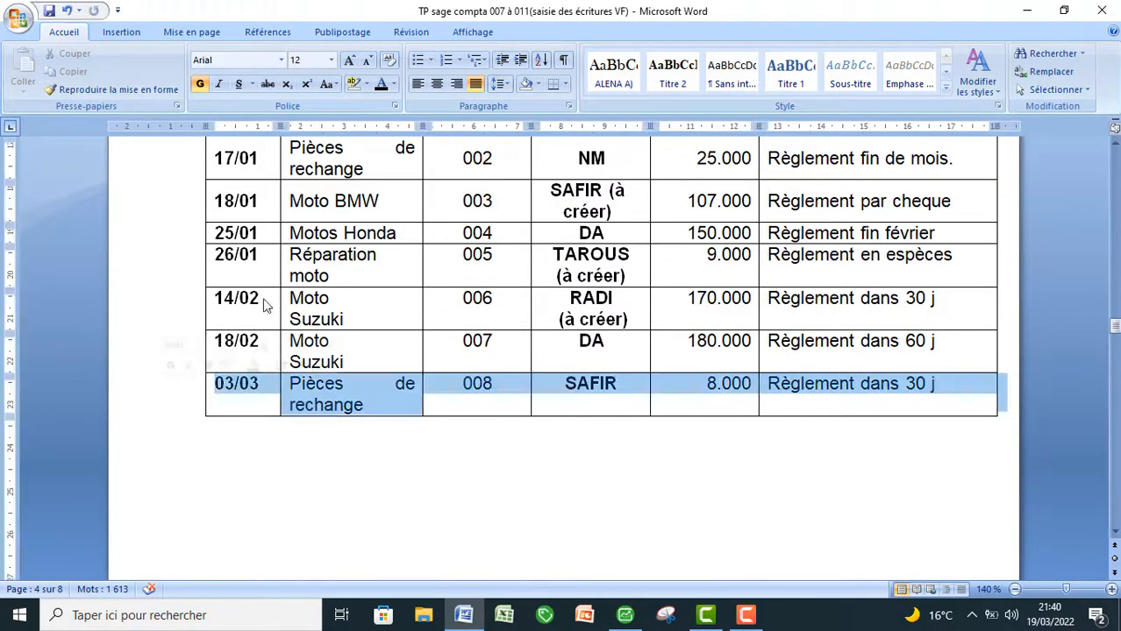
left_click(393, 84)
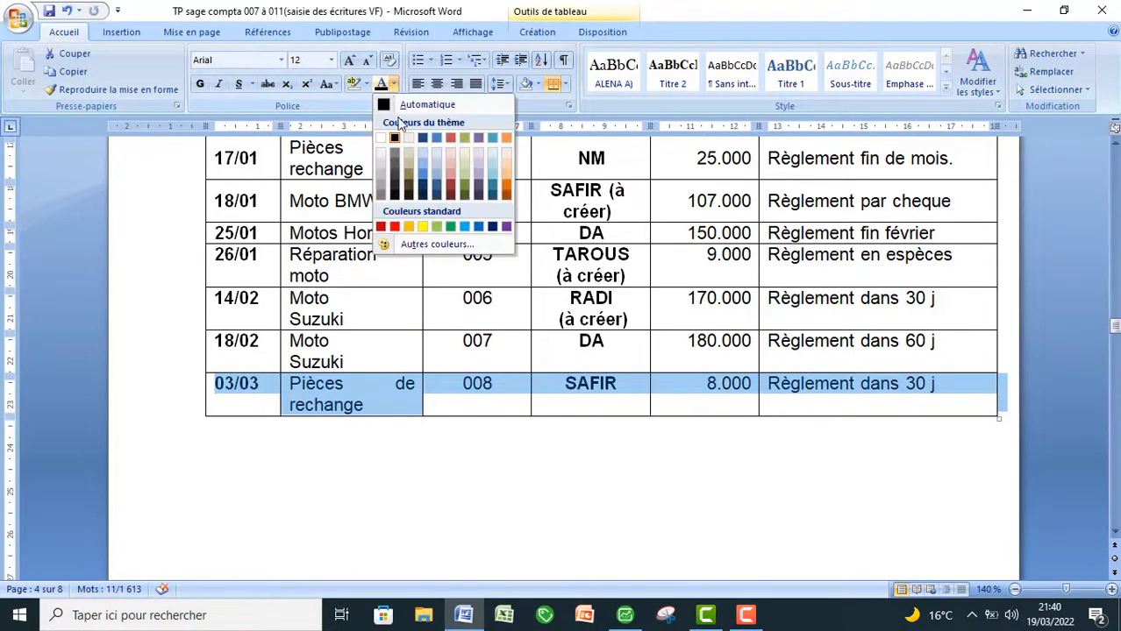
left_click(394, 228)
left_click(321, 458)
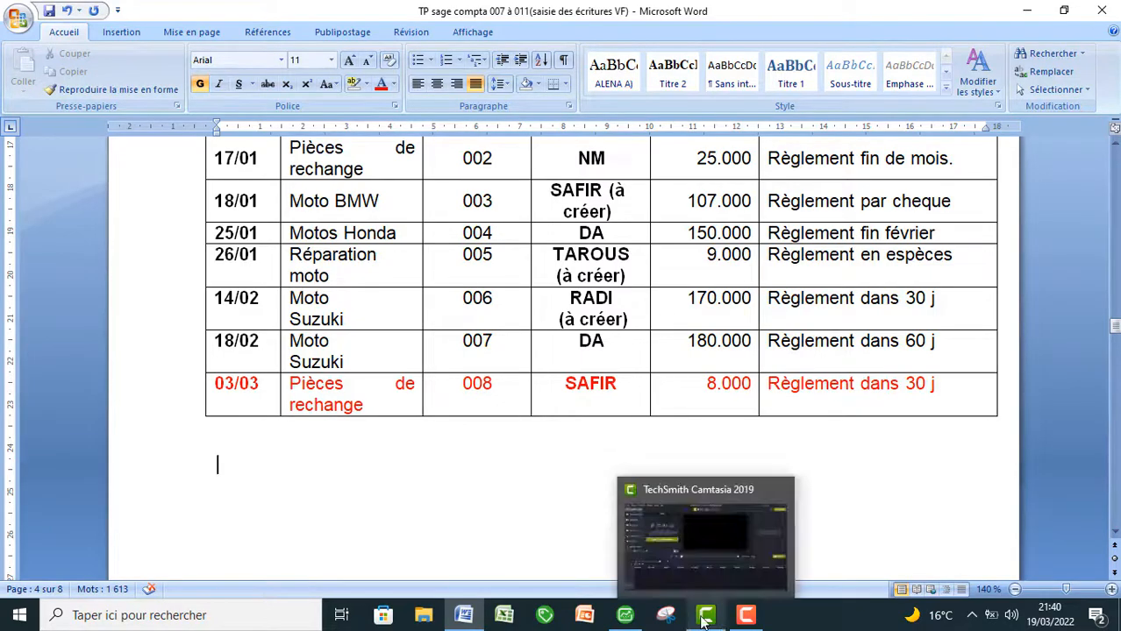
Return to Sage 100 Comptabilité, list all journals (Tous), and open the March 2022 sales journal for entry in a maximized window.
left_click(625, 615)
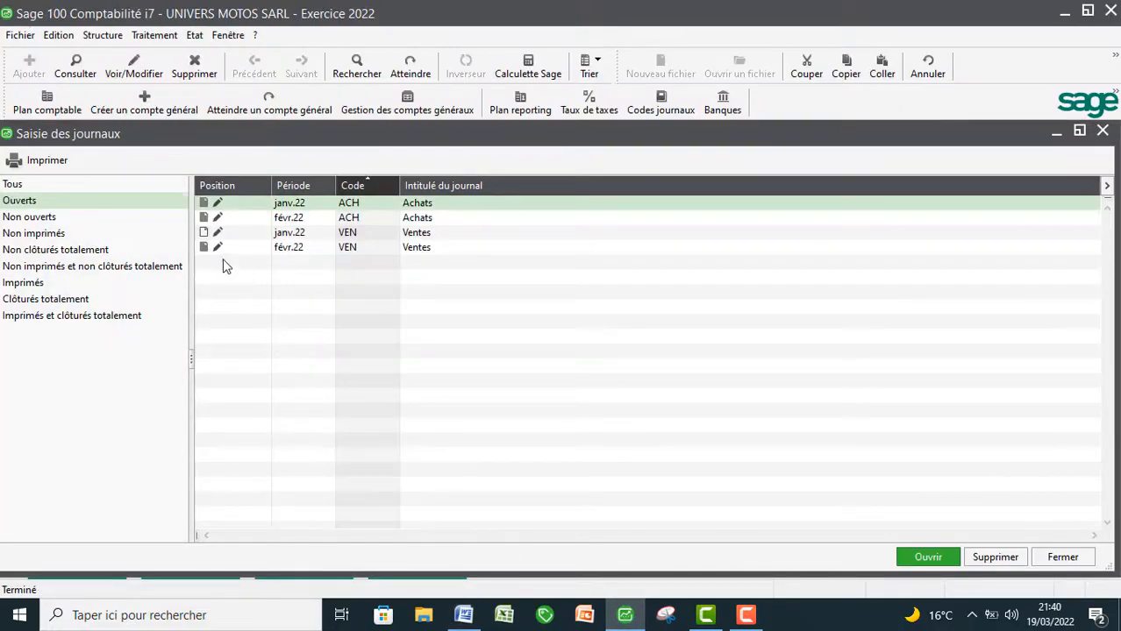
left_click(12, 186)
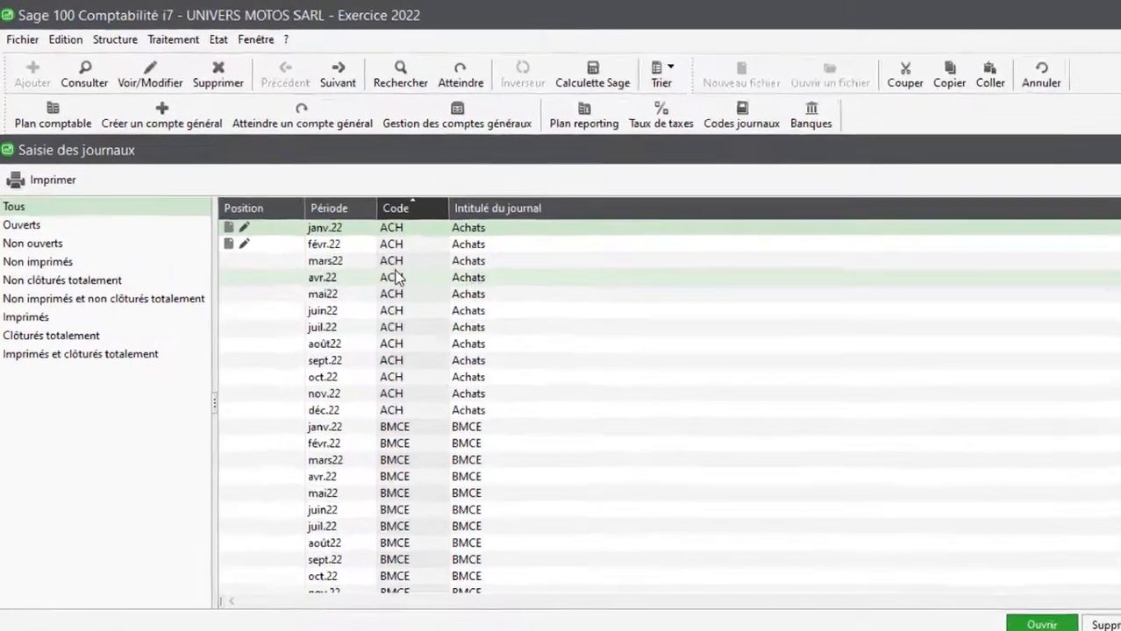
scroll(351, 248, "down", 2)
scroll(486, 333, "down", 10)
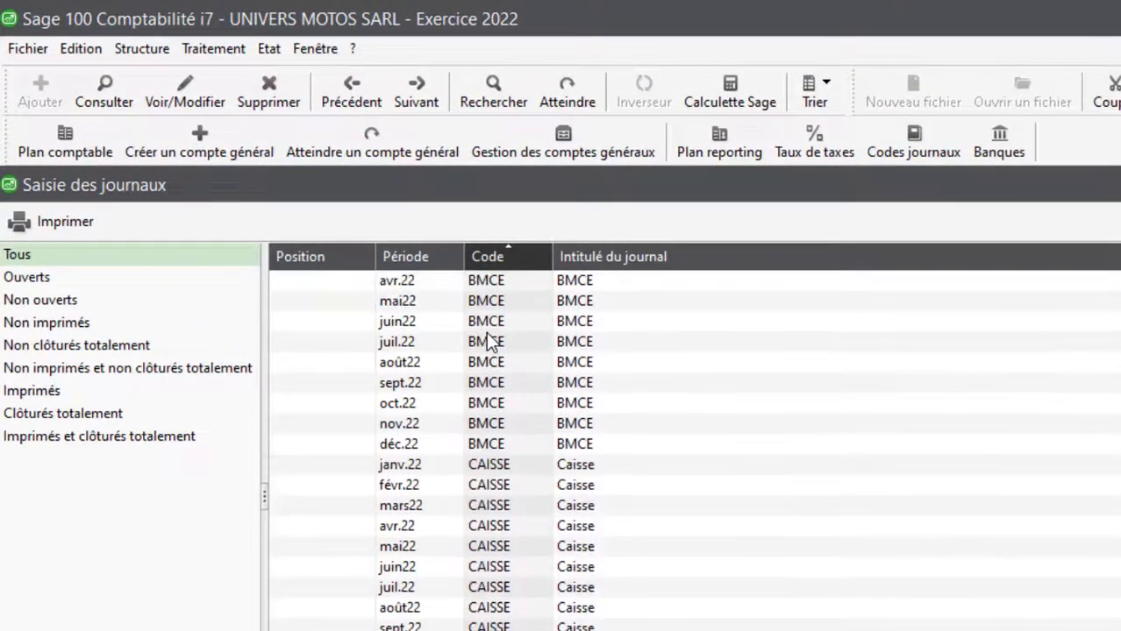
scroll(486, 333, "down", 1)
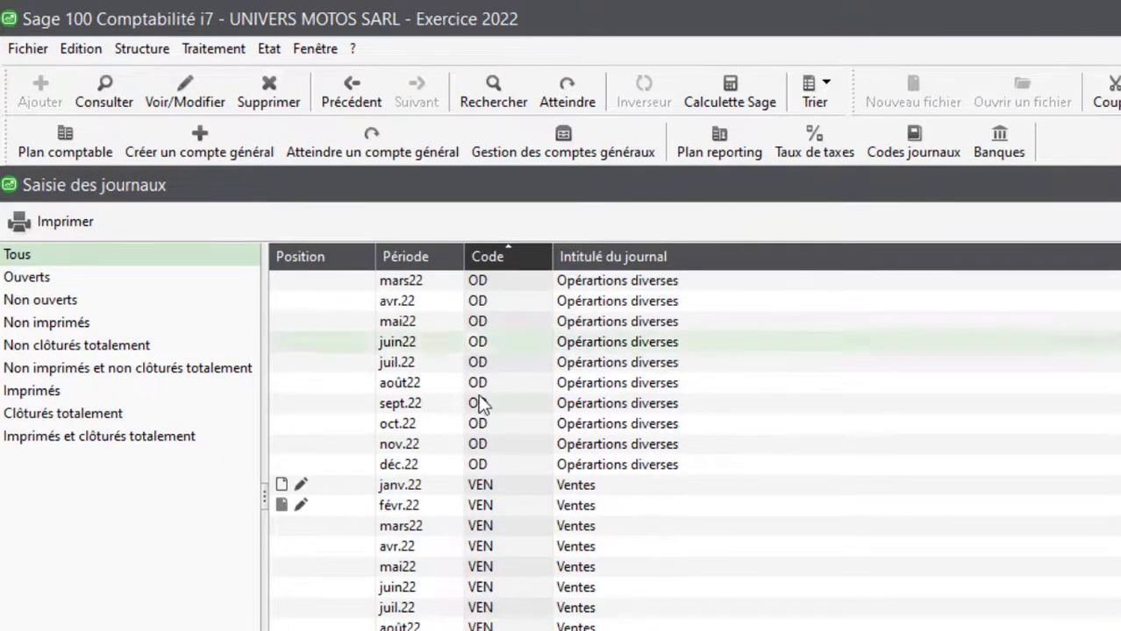
double_click(406, 531)
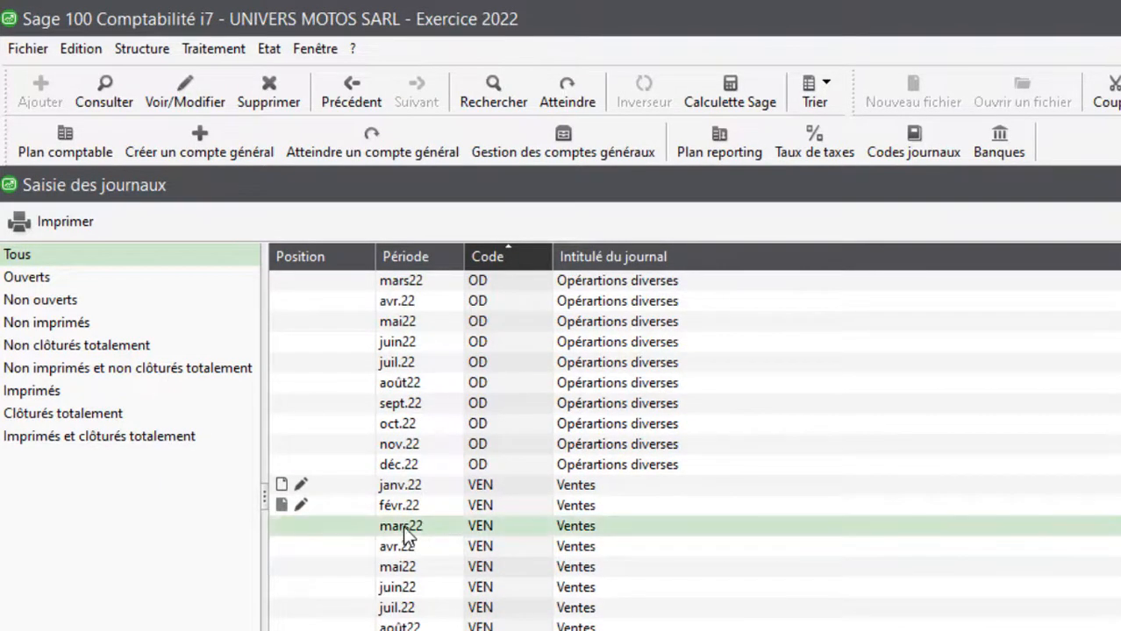
left_click(916, 506)
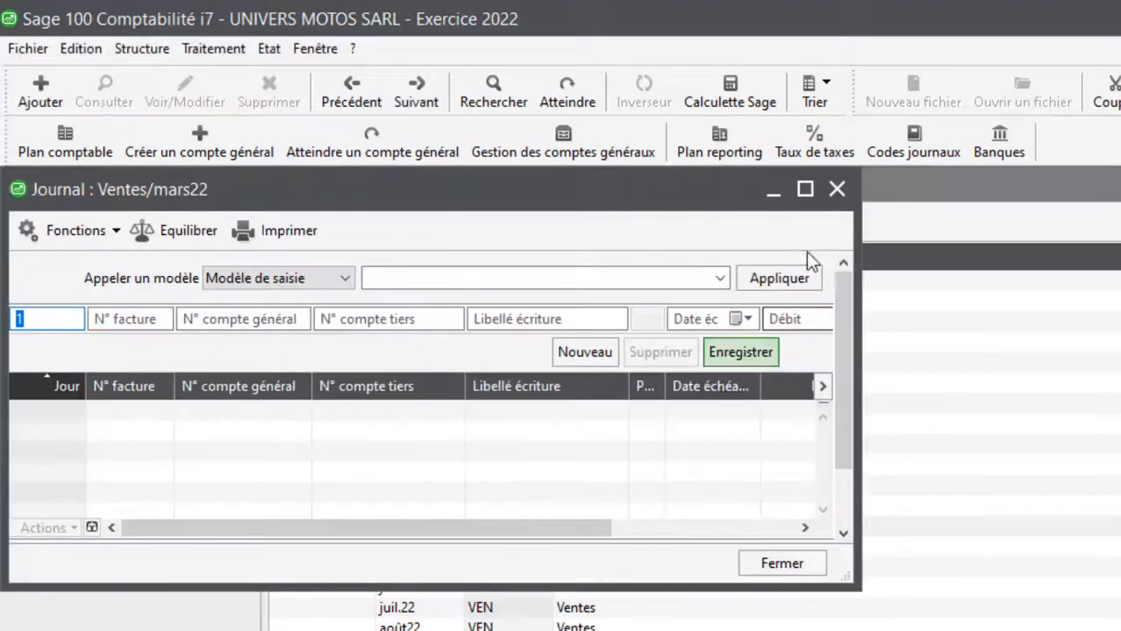
left_click(806, 190)
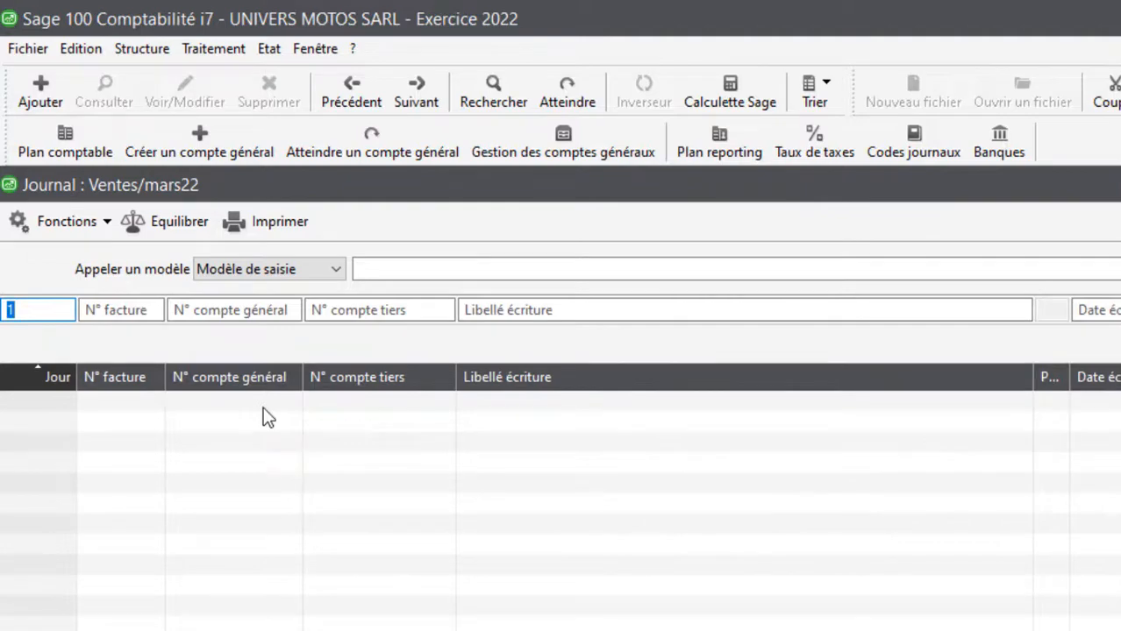
Start a sales entry line with day 03, invoice number 008 and general account 7111.
type("03")
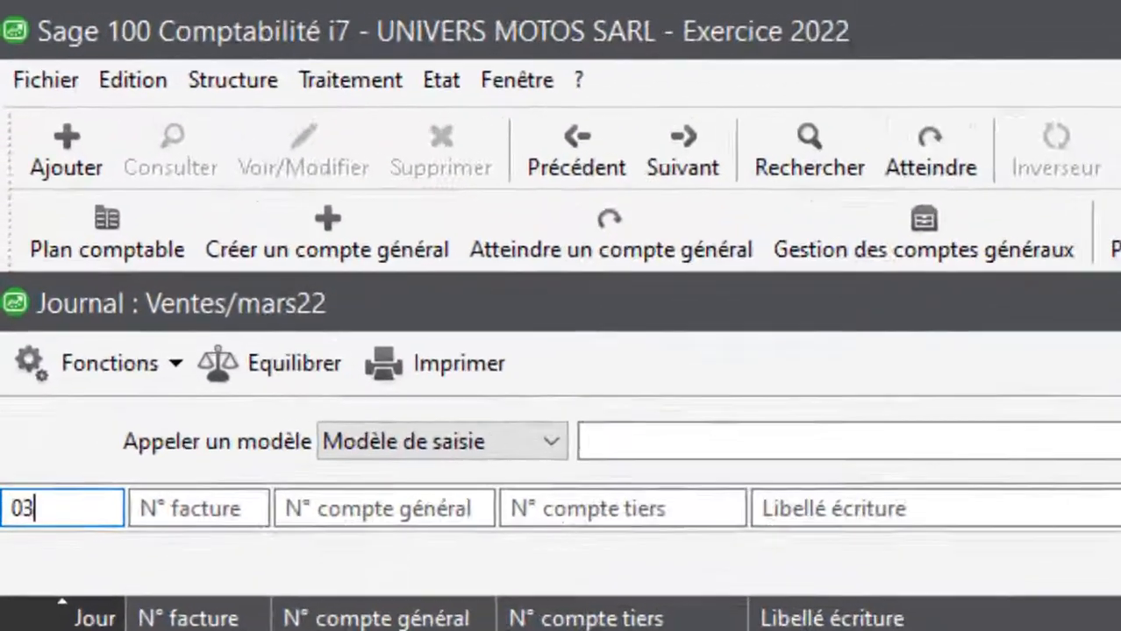
key("Tab")
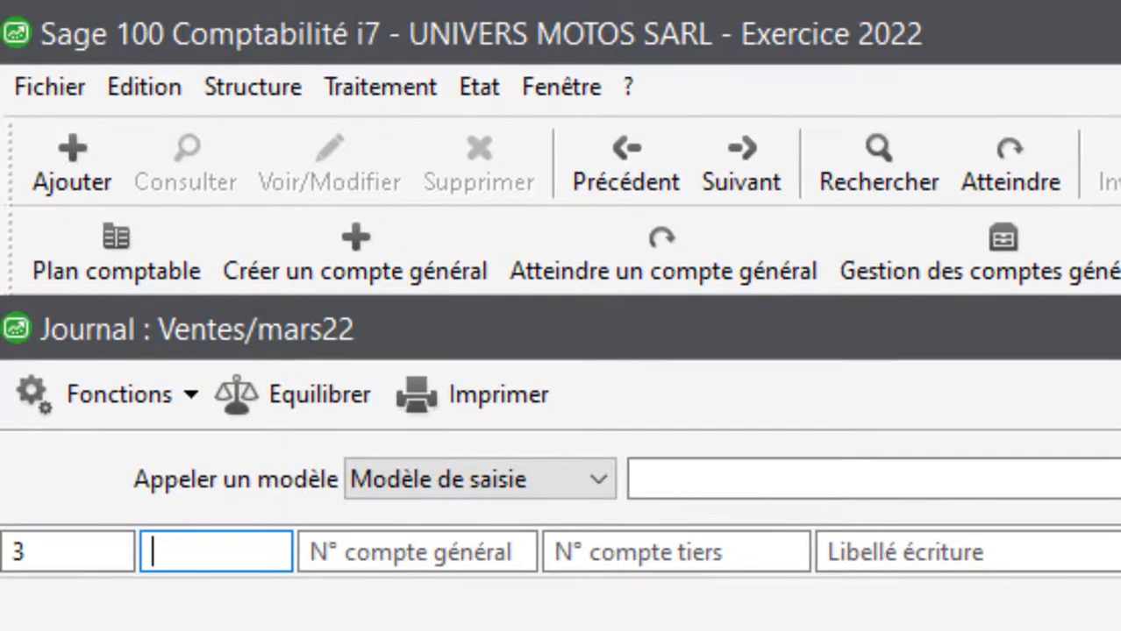
type("008")
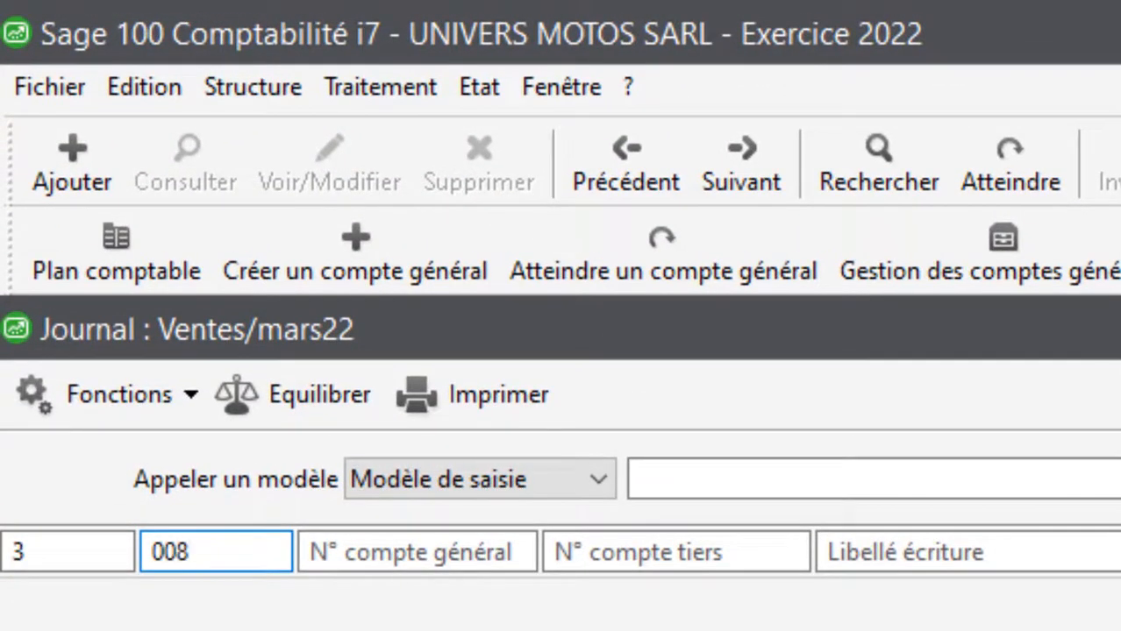
key("Tab")
type("71")
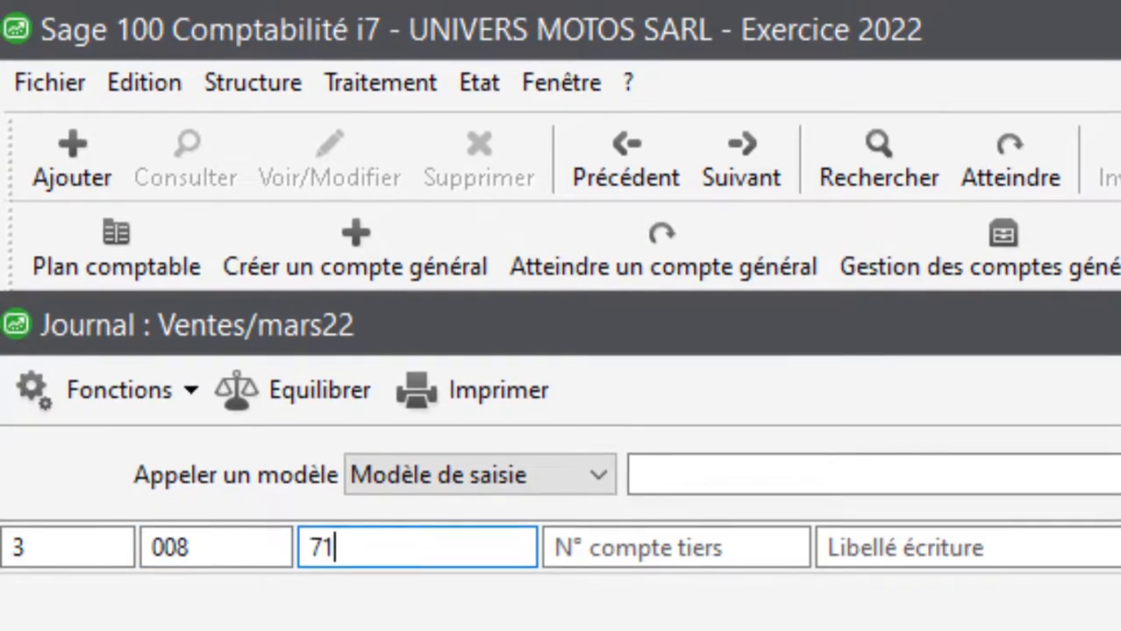
type("11")
key("Tab")
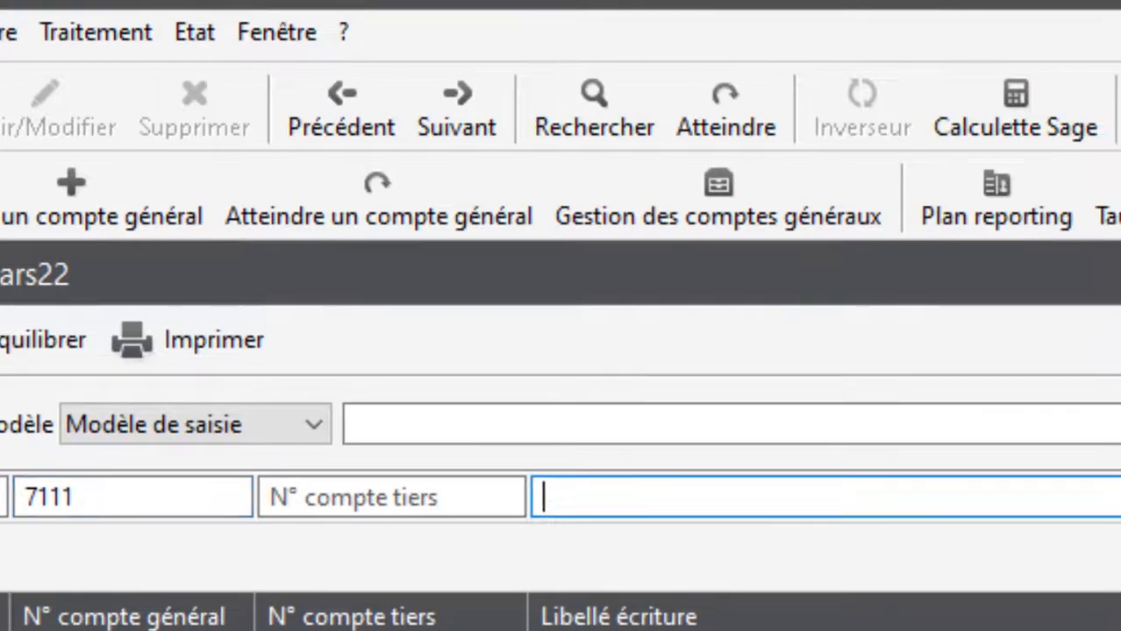
Label the 7111 line "pièces de rechange", set its credit to 8000 and record it.
type("pièc")
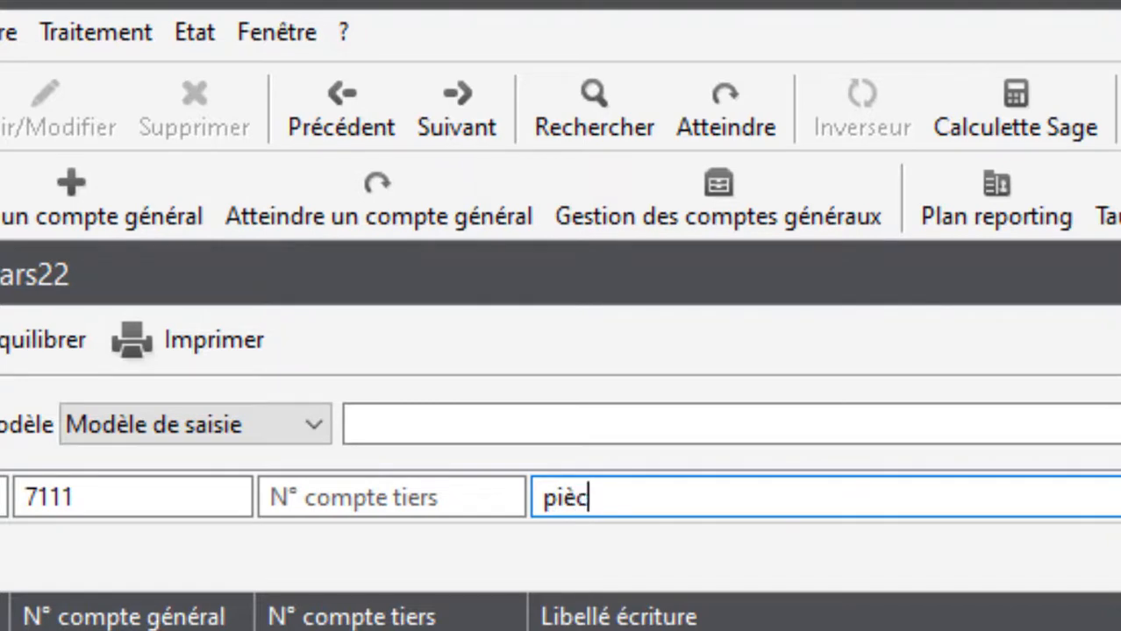
type("es de rec")
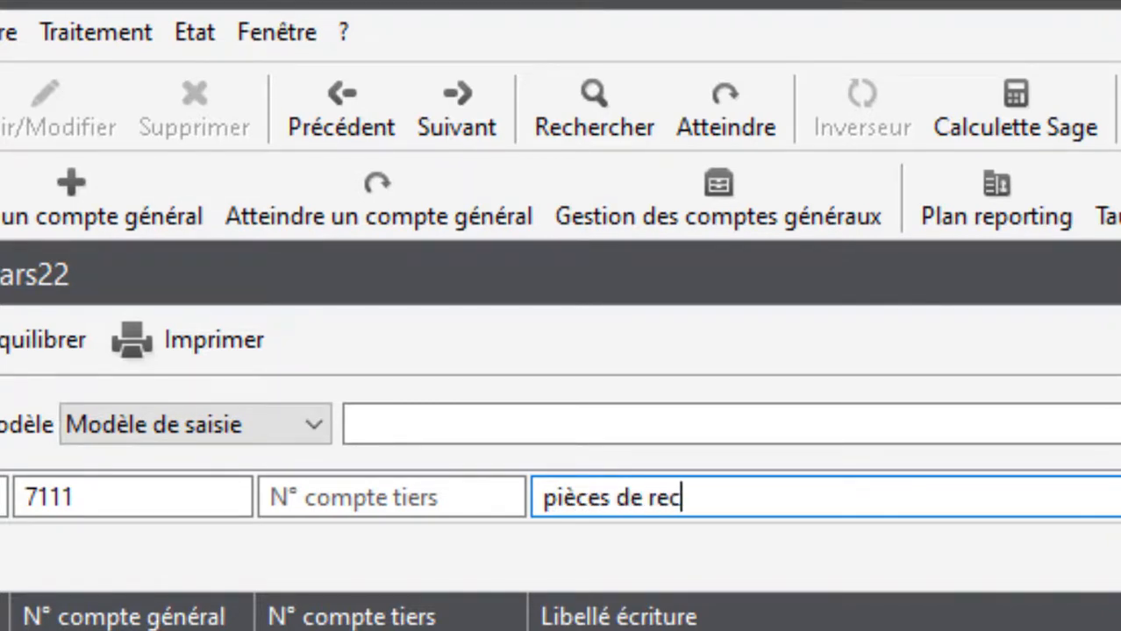
type("hange")
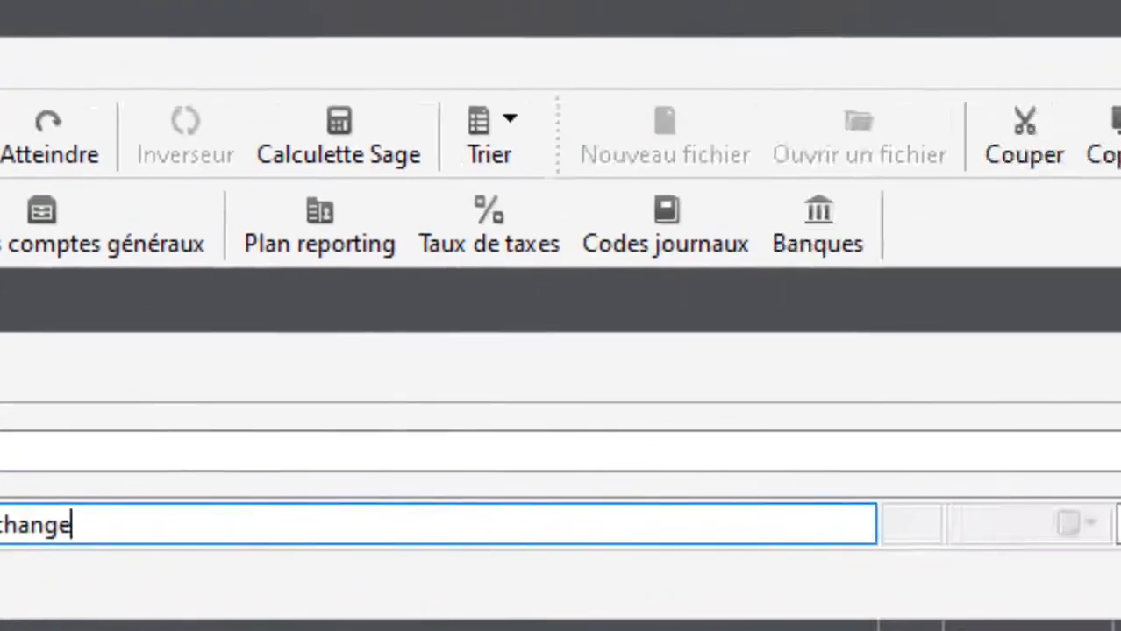
left_click(673, 552)
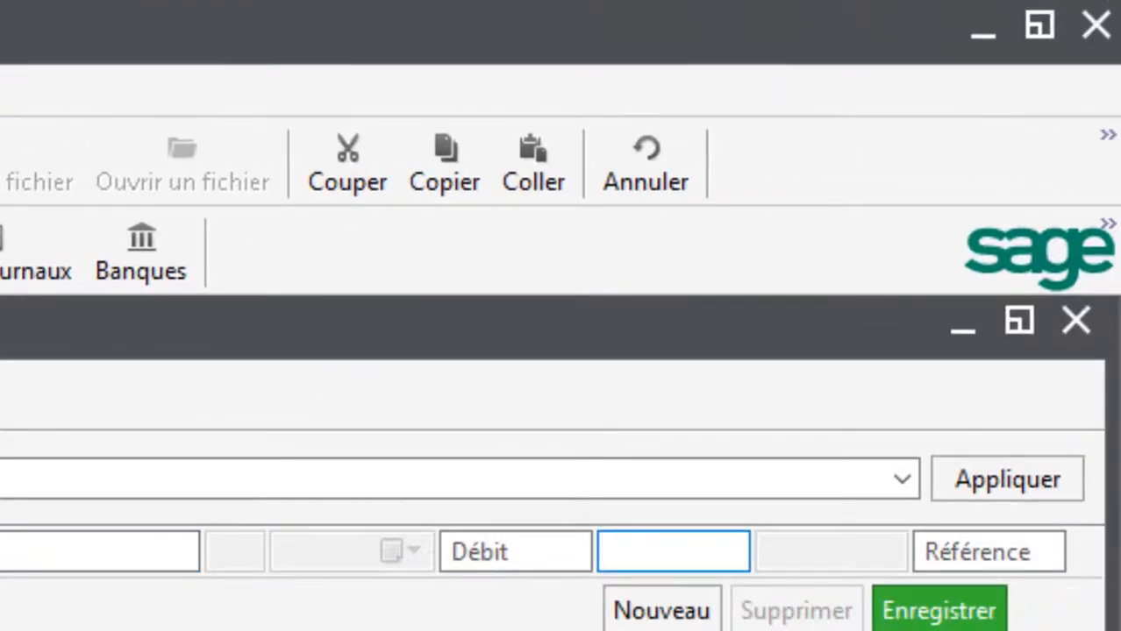
type("8 0")
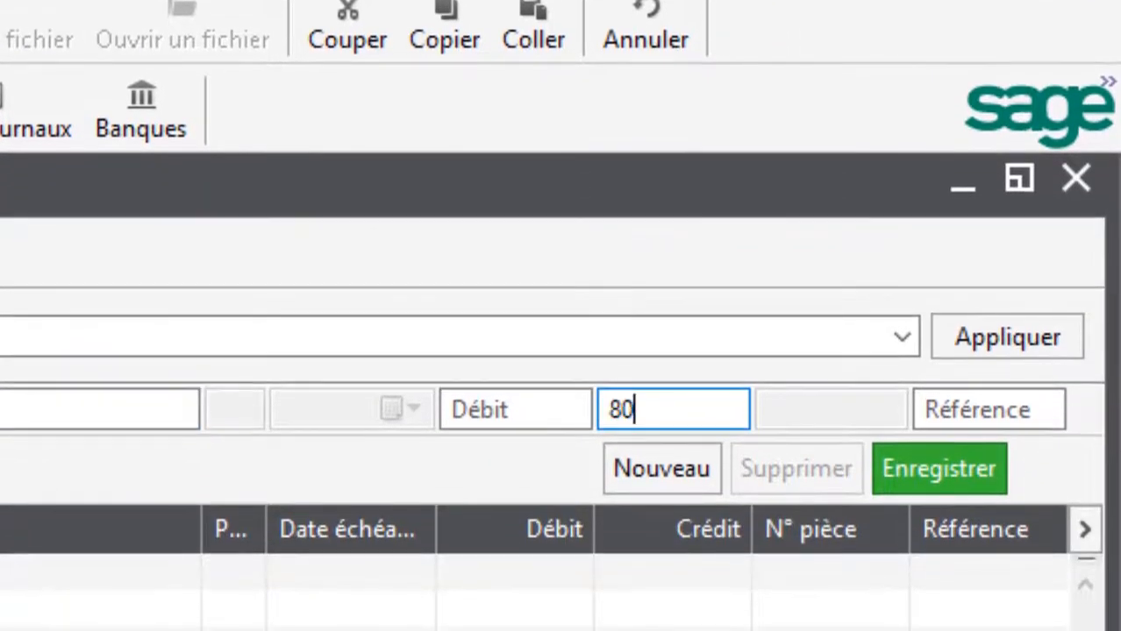
type("00")
key("Return")
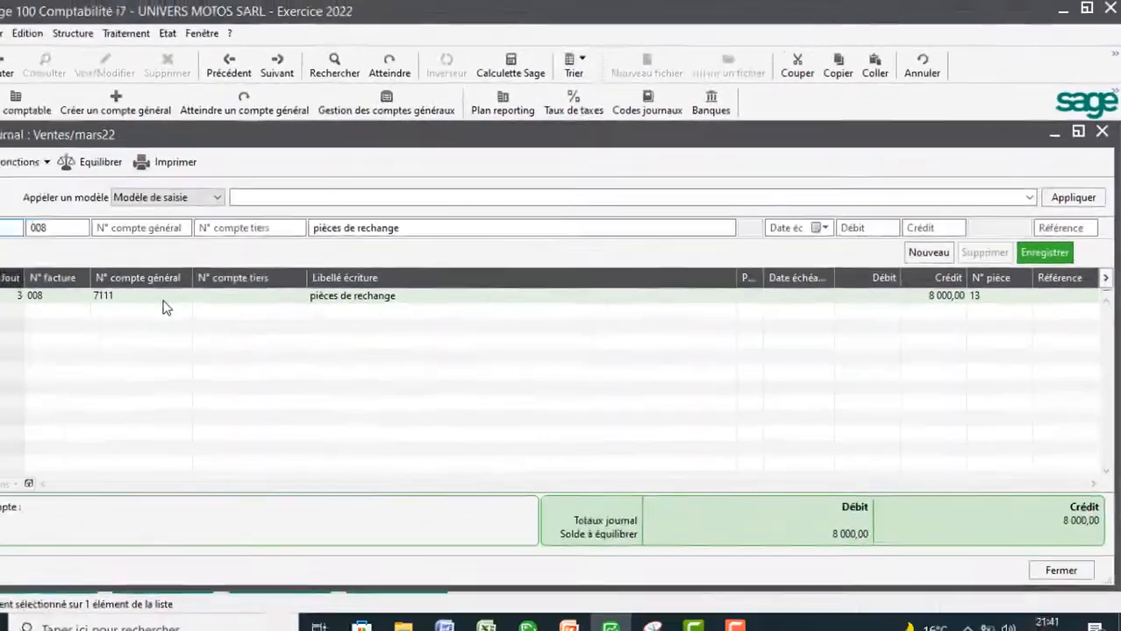
Record the VAT line for invoice 008 on general account 445520, keeping the label and the proposed credit of 1600.
key("Tab")
key("Tab")
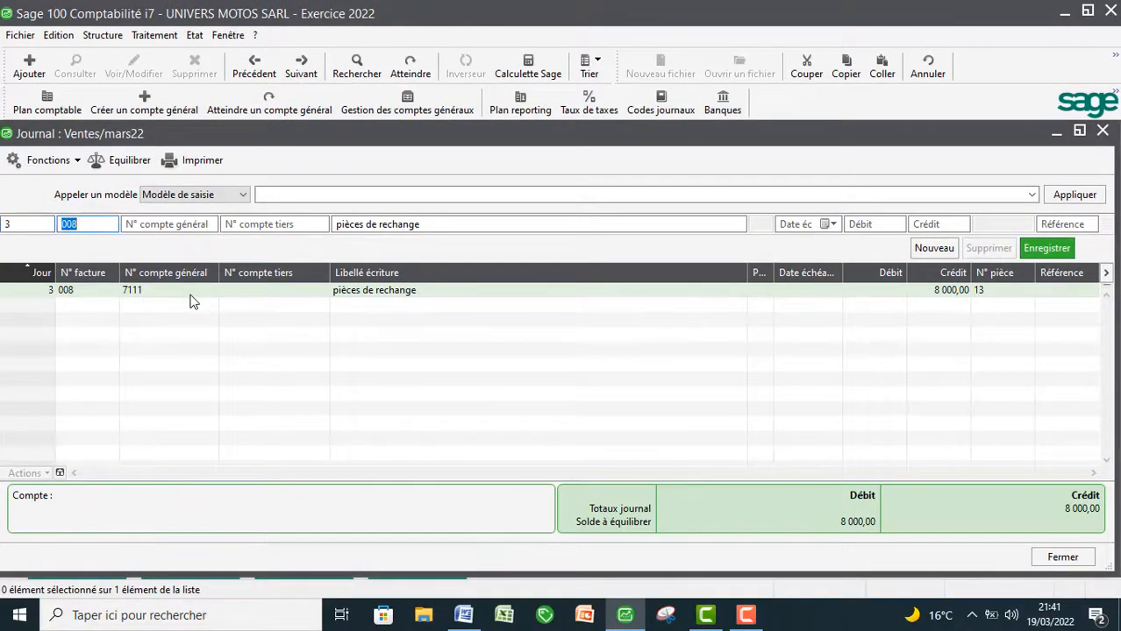
type("445520")
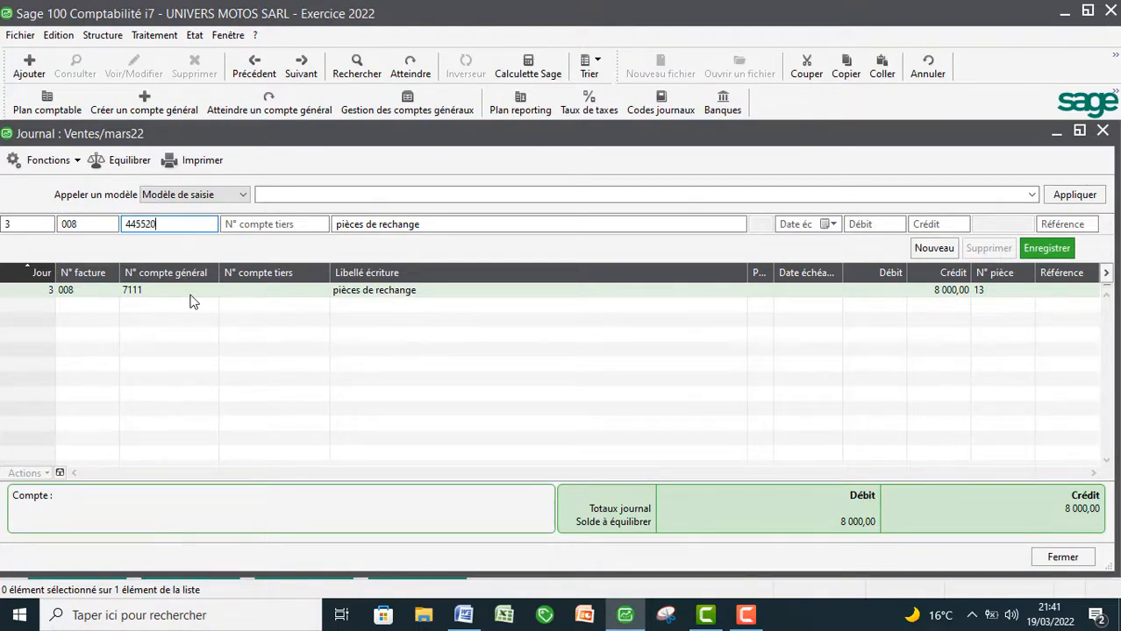
key("Tab")
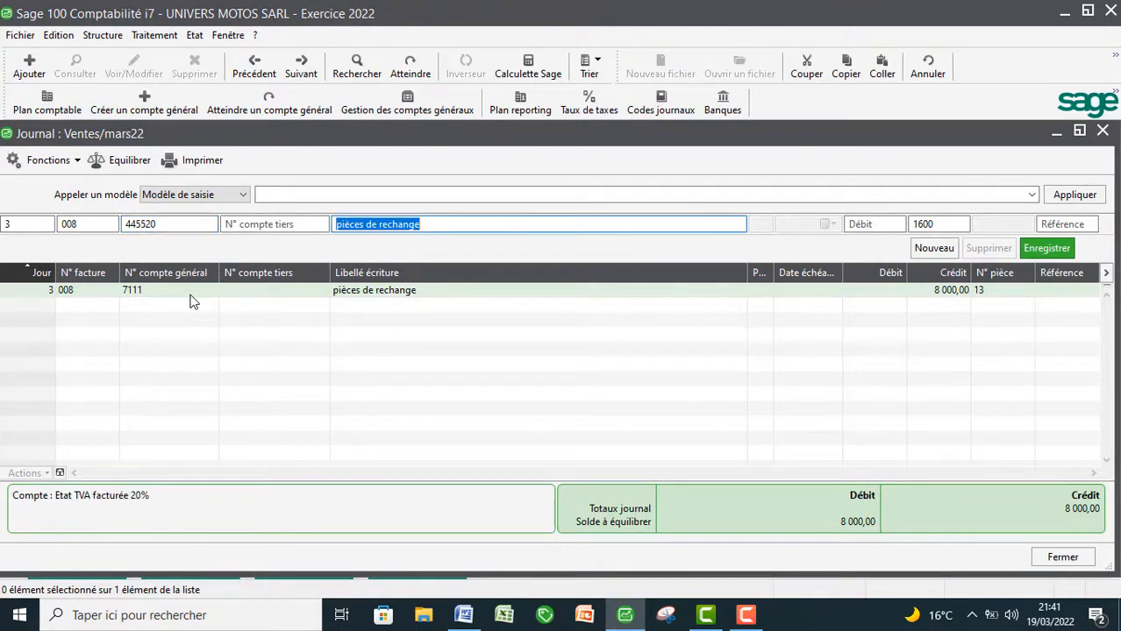
key("Tab")
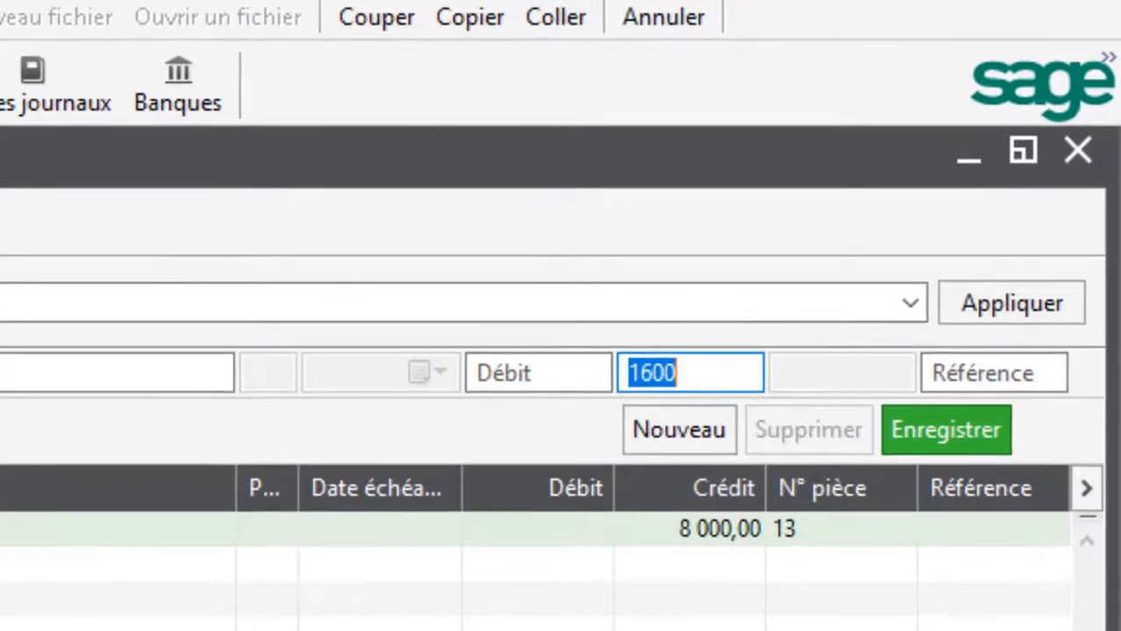
key("Return")
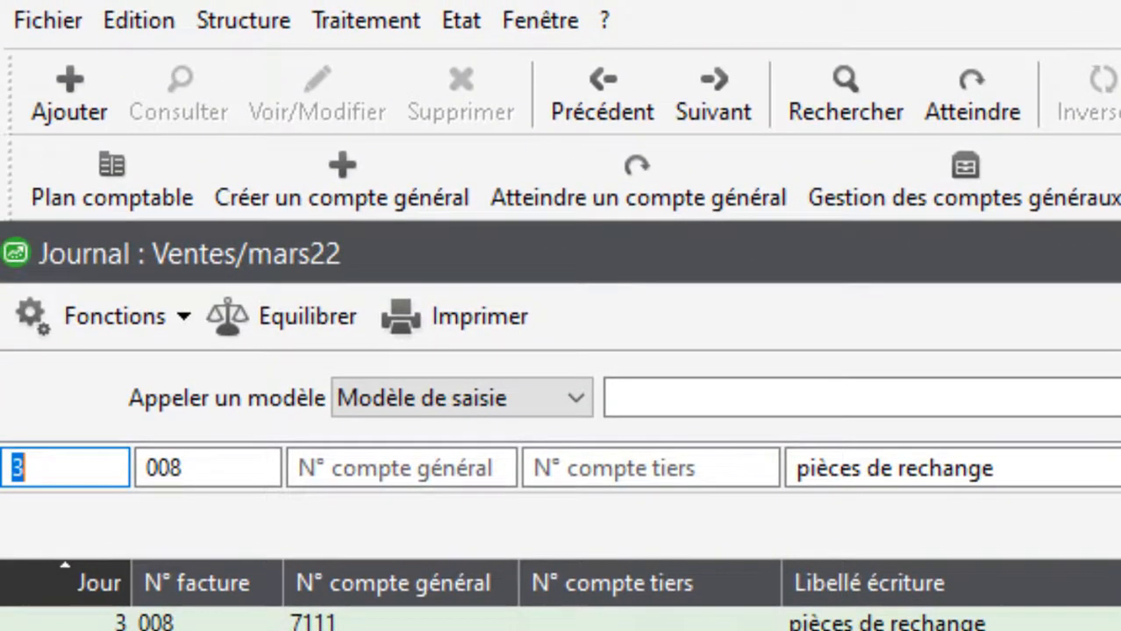
Start the customer line for invoice 008 with general account 3421 and replace the proposed third-party account with the client SAFIR.
key("Tab")
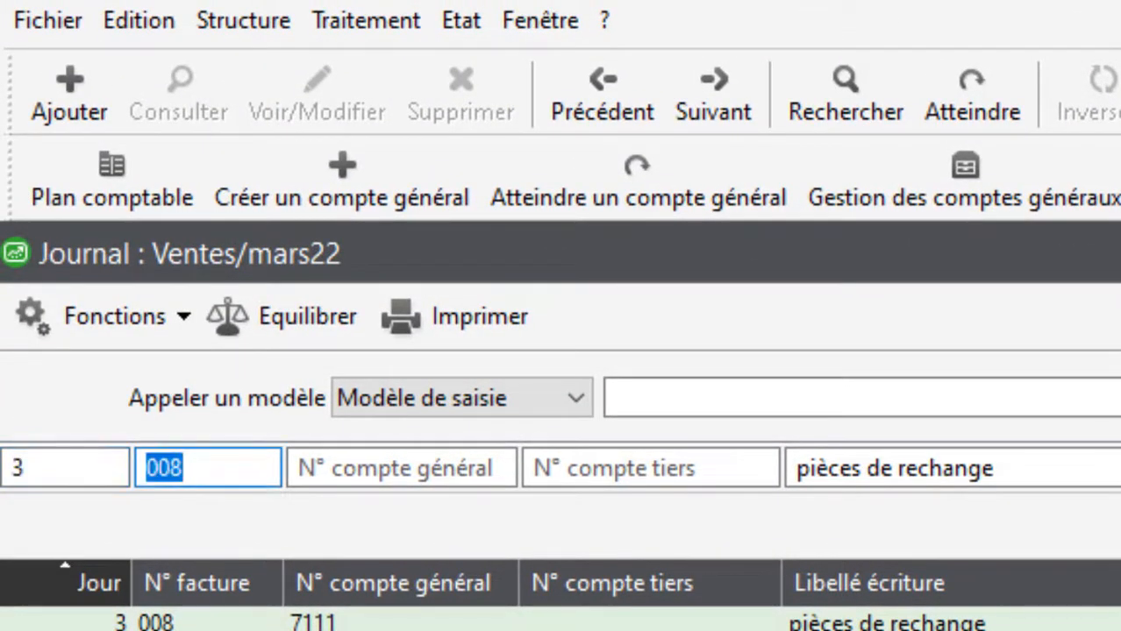
key("Tab")
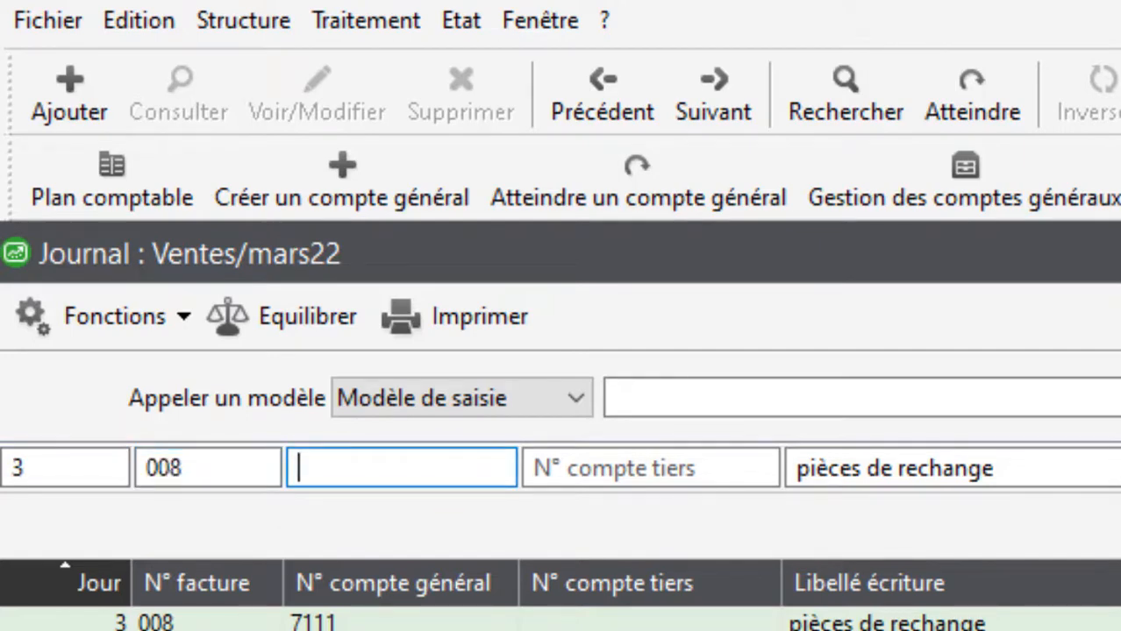
type("3421")
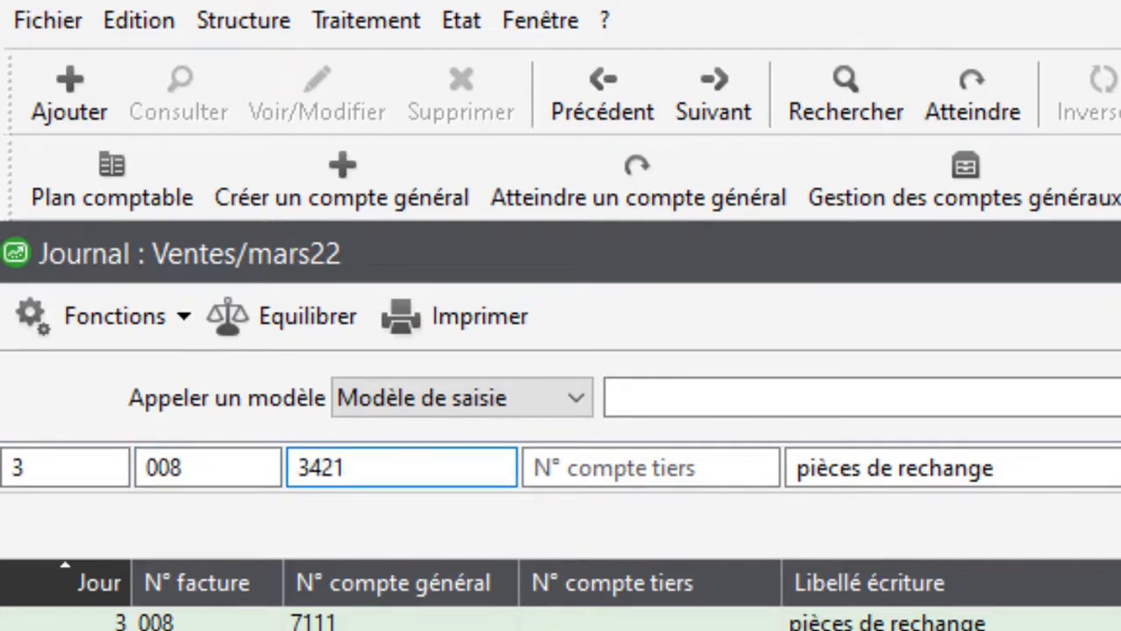
key("Tab")
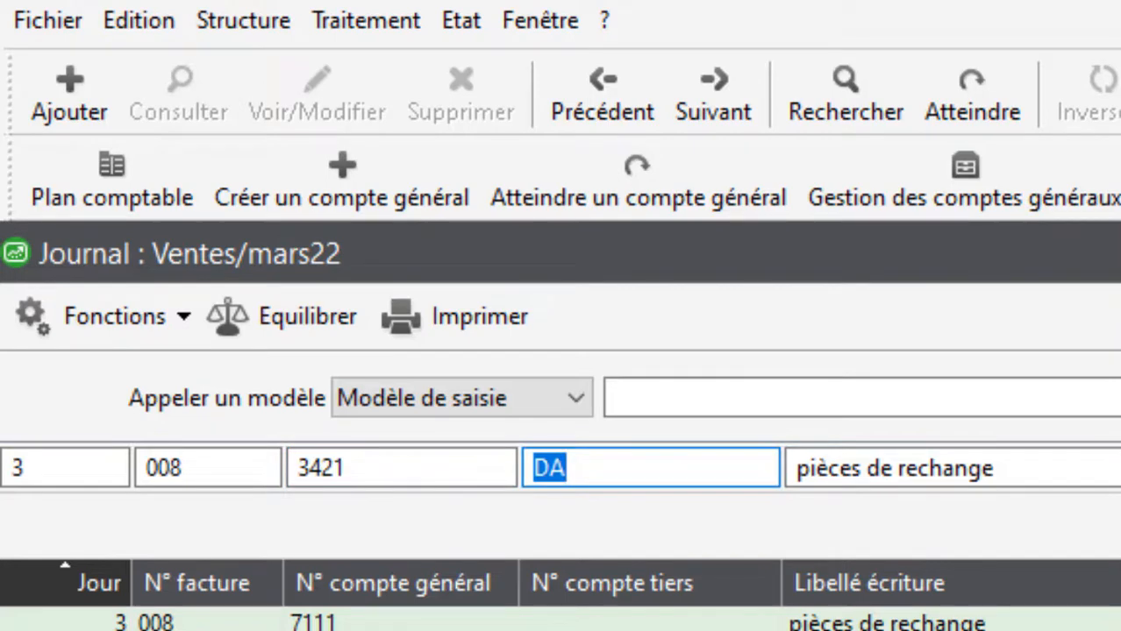
key("BackSpace")
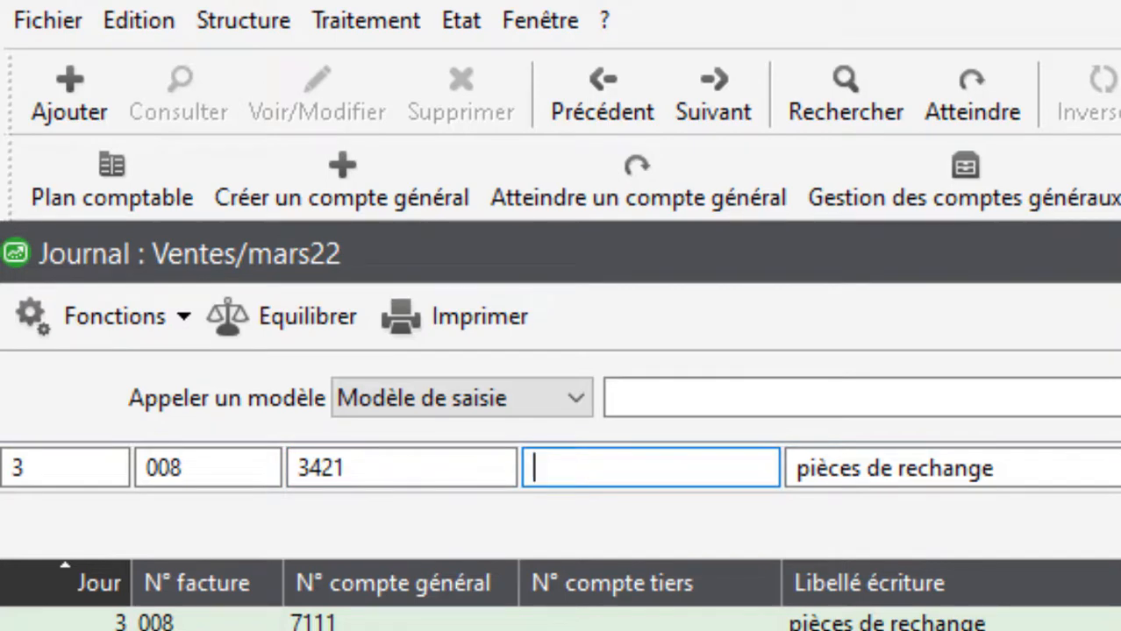
type("S")
key("Tab")
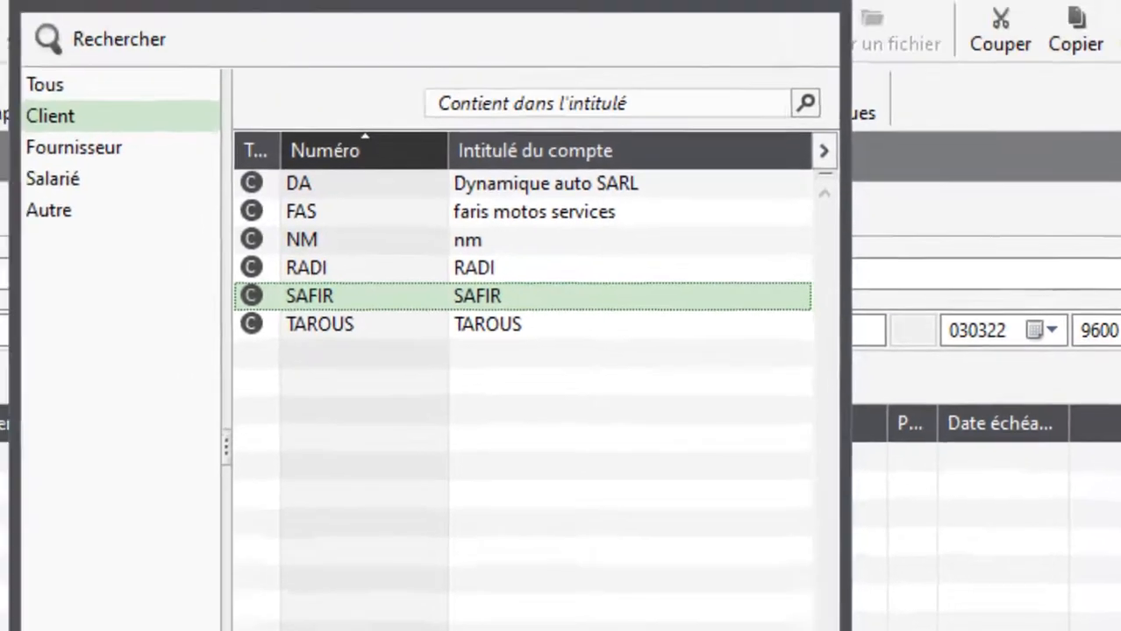
double_click(243, 245)
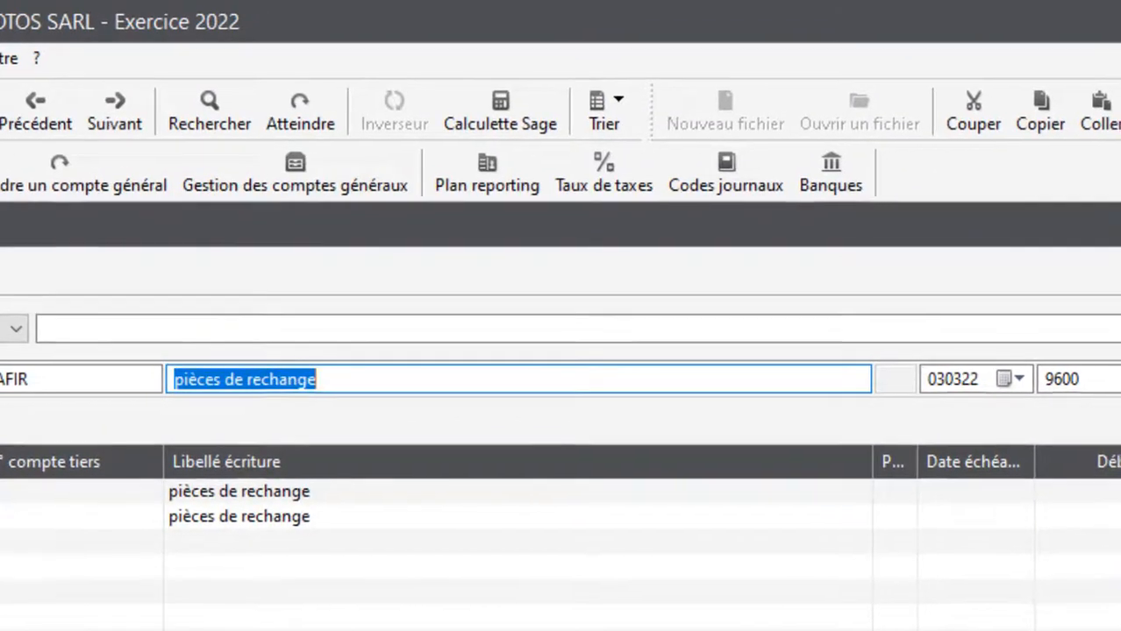
Set the SAFIR line's due date to 030422 and record it with the proposed debit of 9600.
key("Tab")
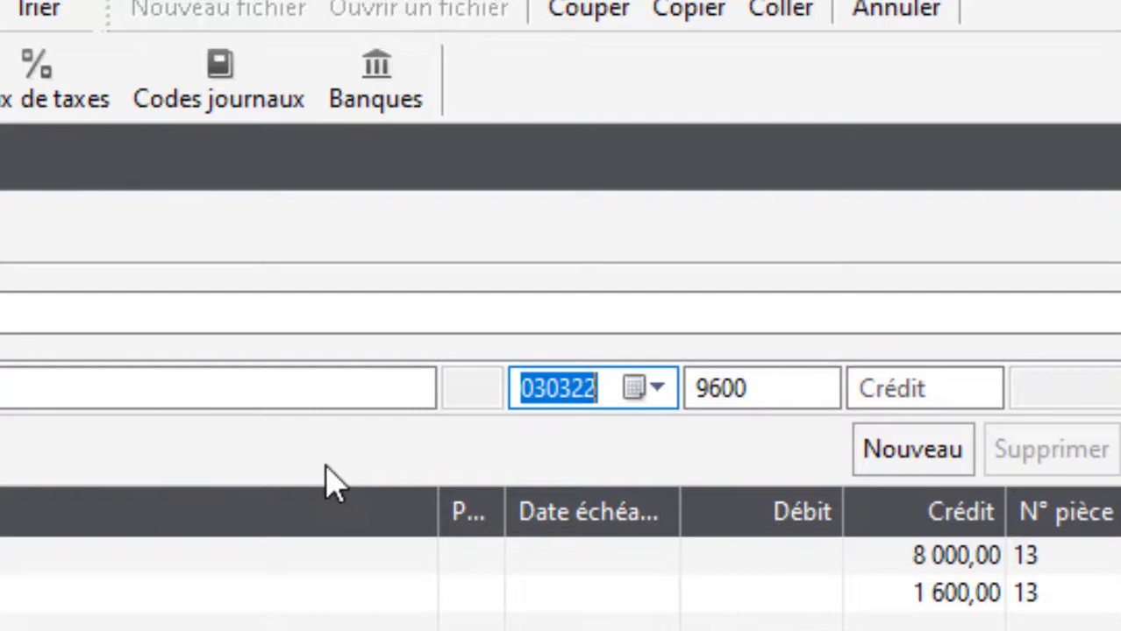
key("BackSpace")
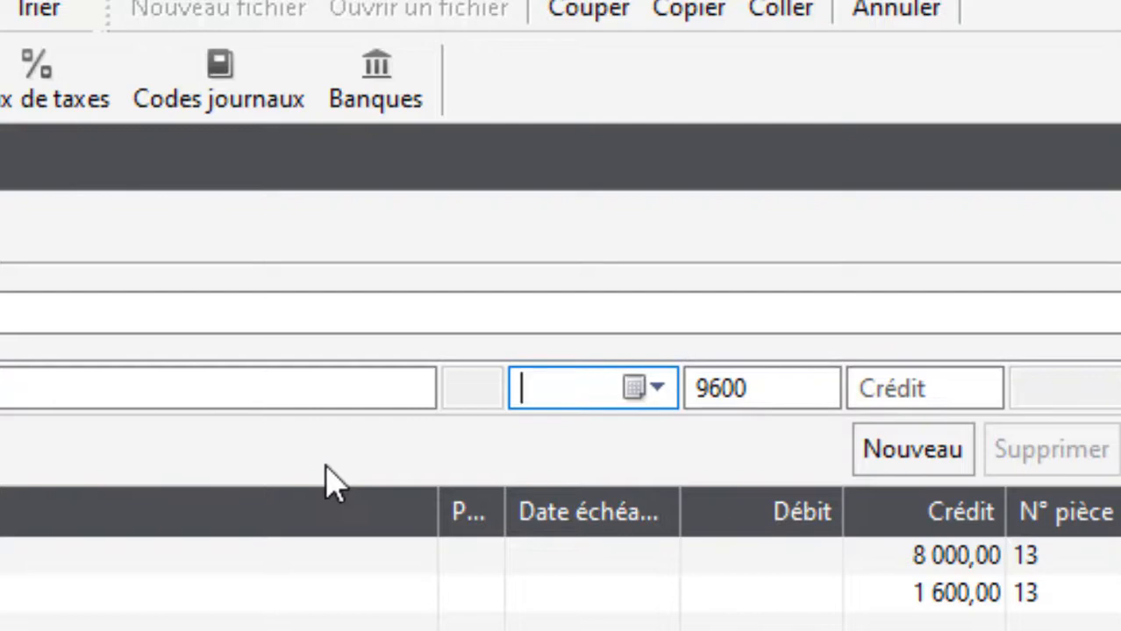
type("030422")
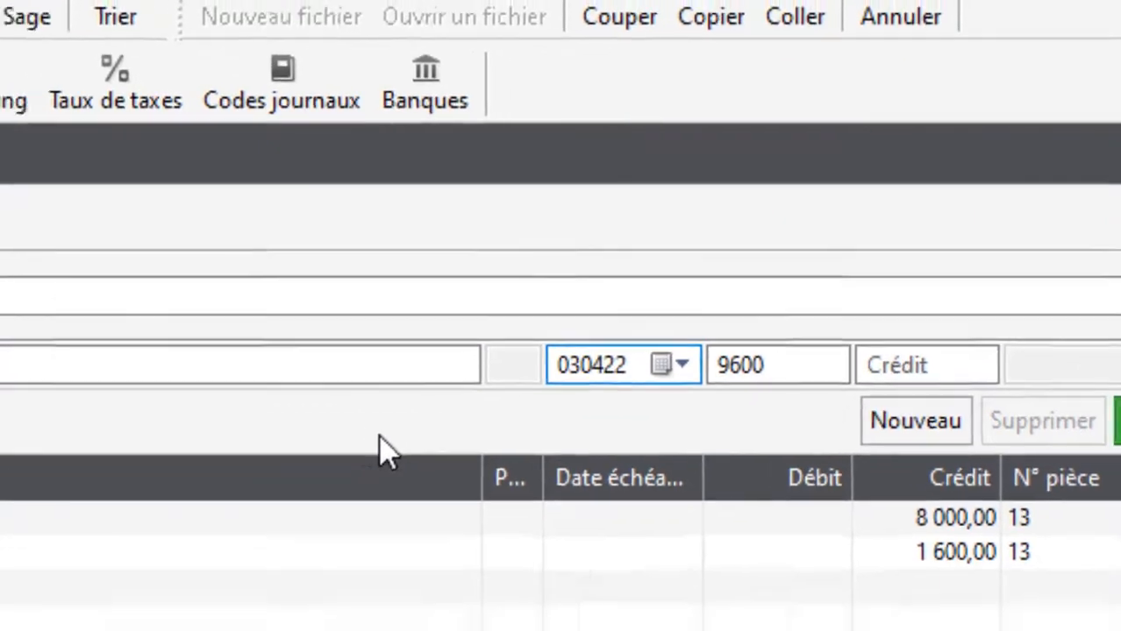
key("Return")
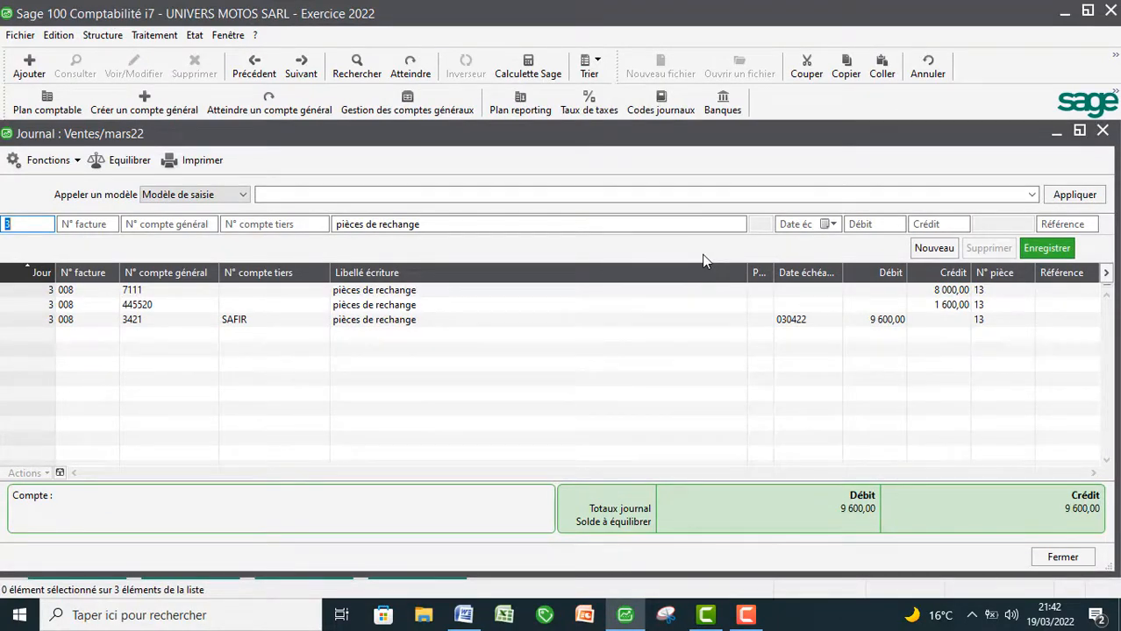
Select the SAFIR line, examine the entry parameters of account 3421 Clients in the chart of accounts, and close the account and the chart.
left_click(764, 323)
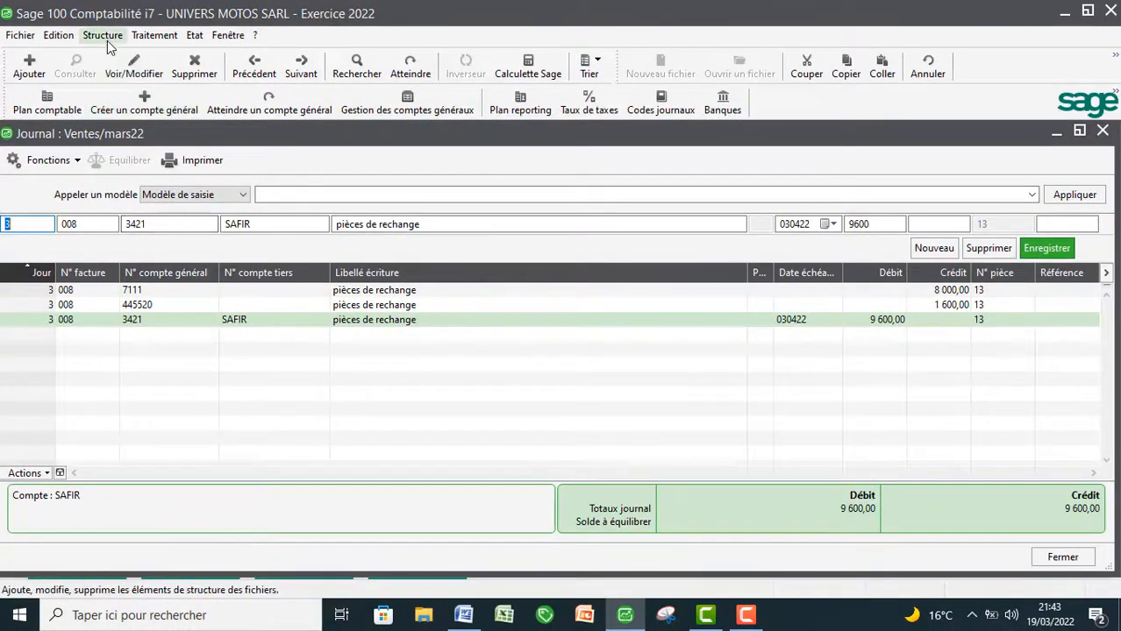
left_click(103, 35)
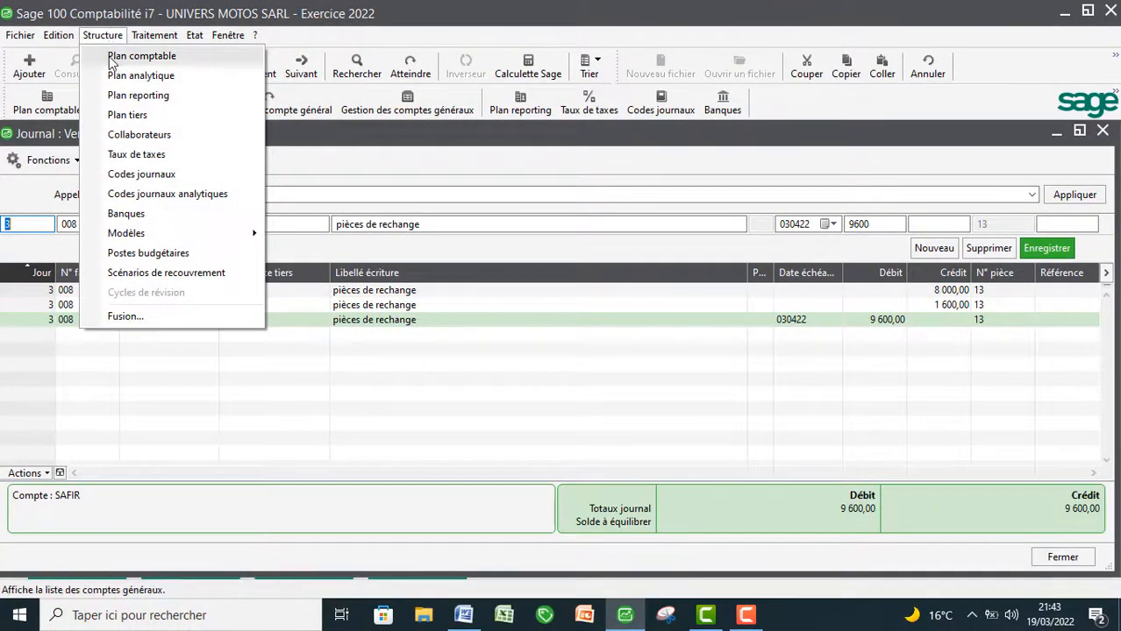
left_click(112, 56)
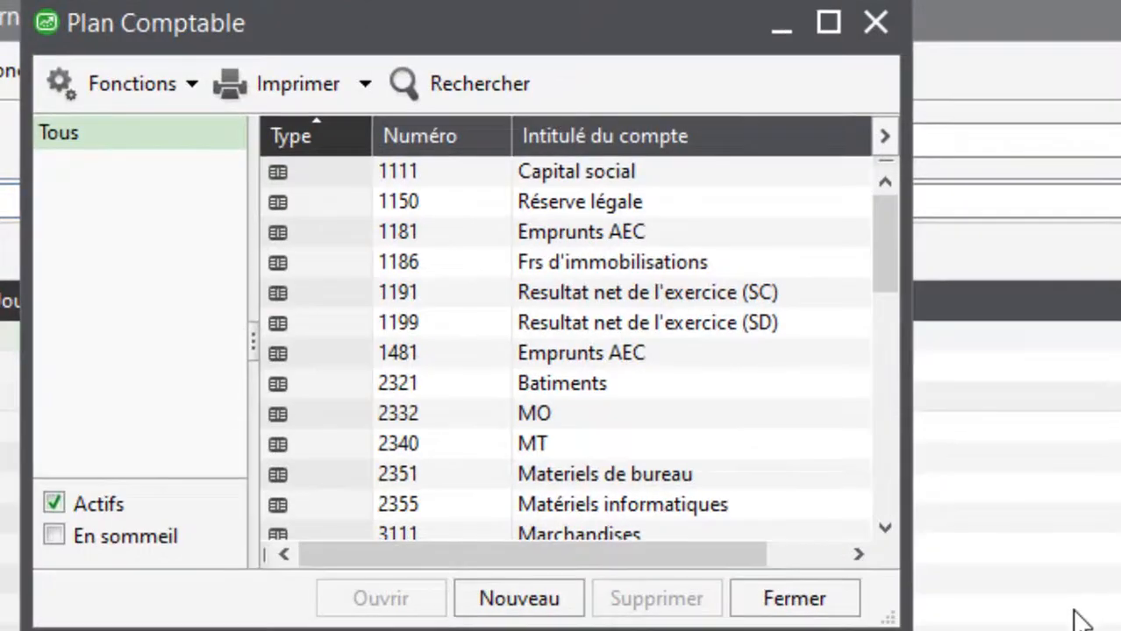
scroll(631, 487, "down", 1)
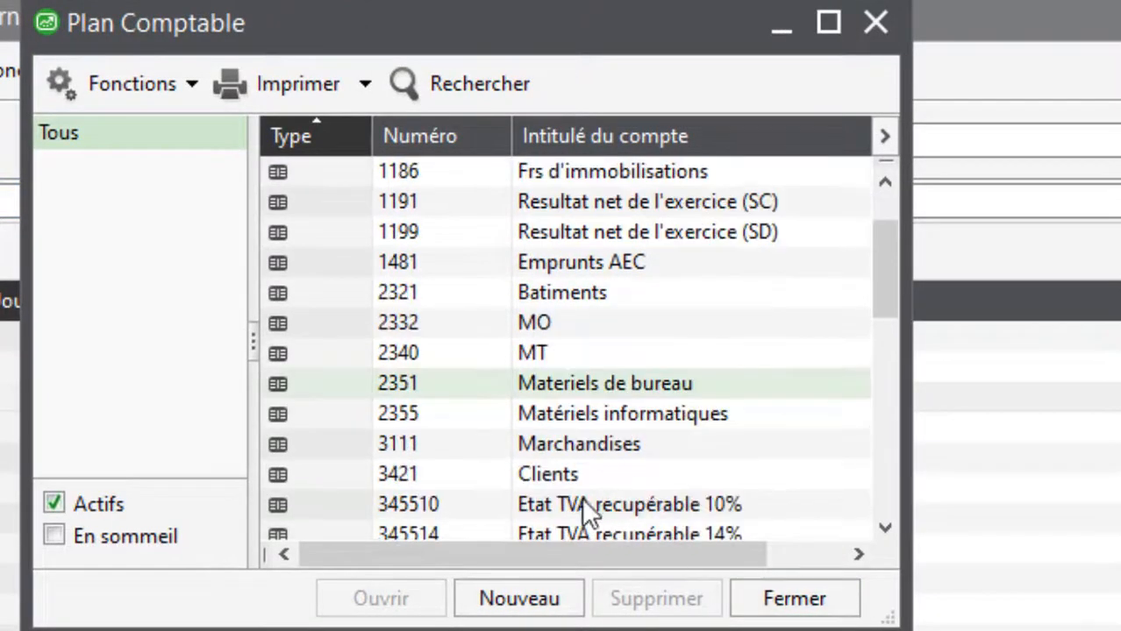
double_click(529, 473)
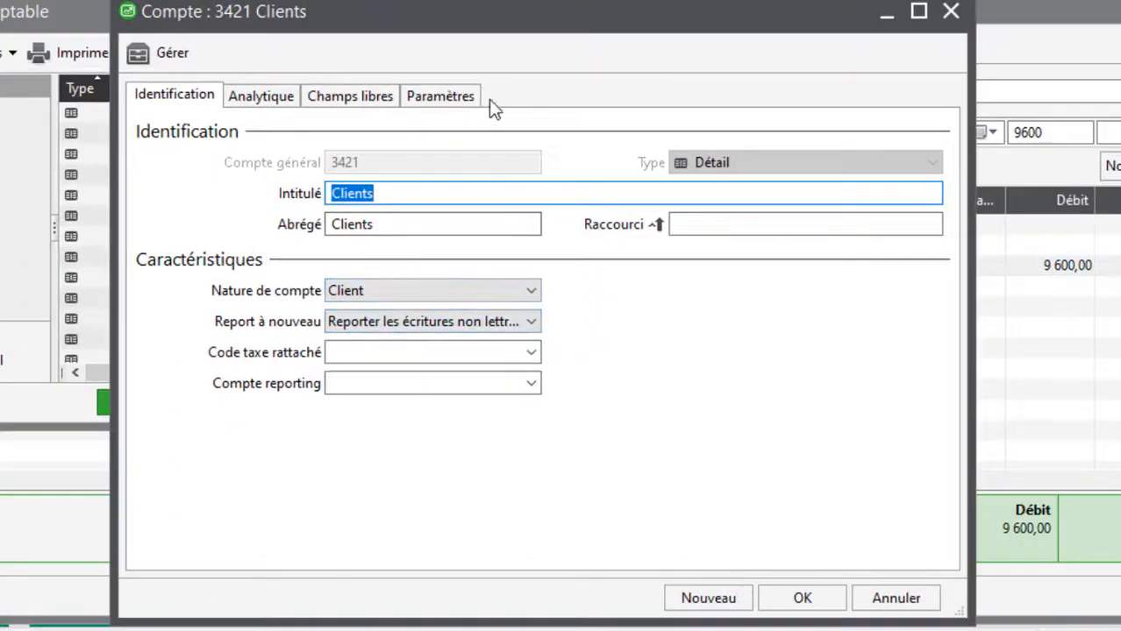
left_click(439, 94)
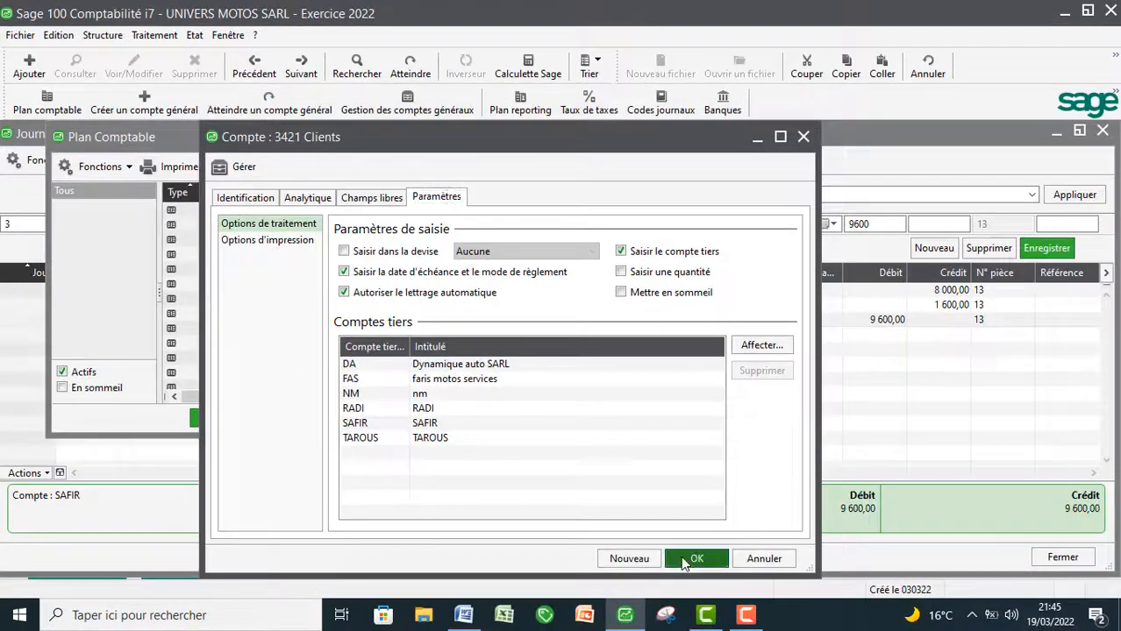
left_click(684, 560)
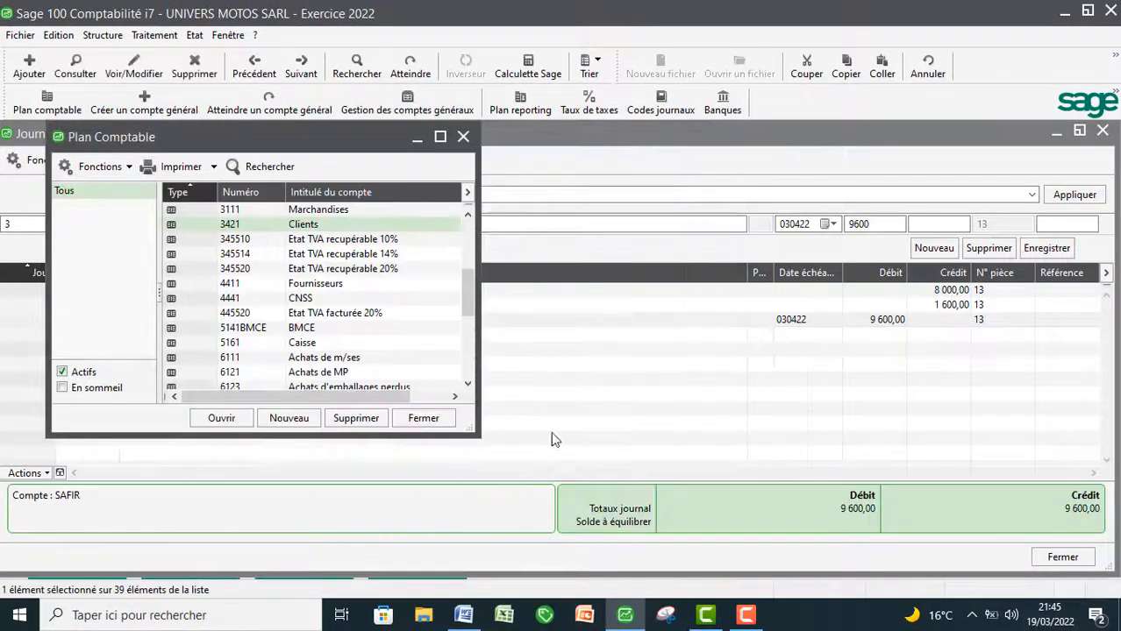
left_click(462, 138)
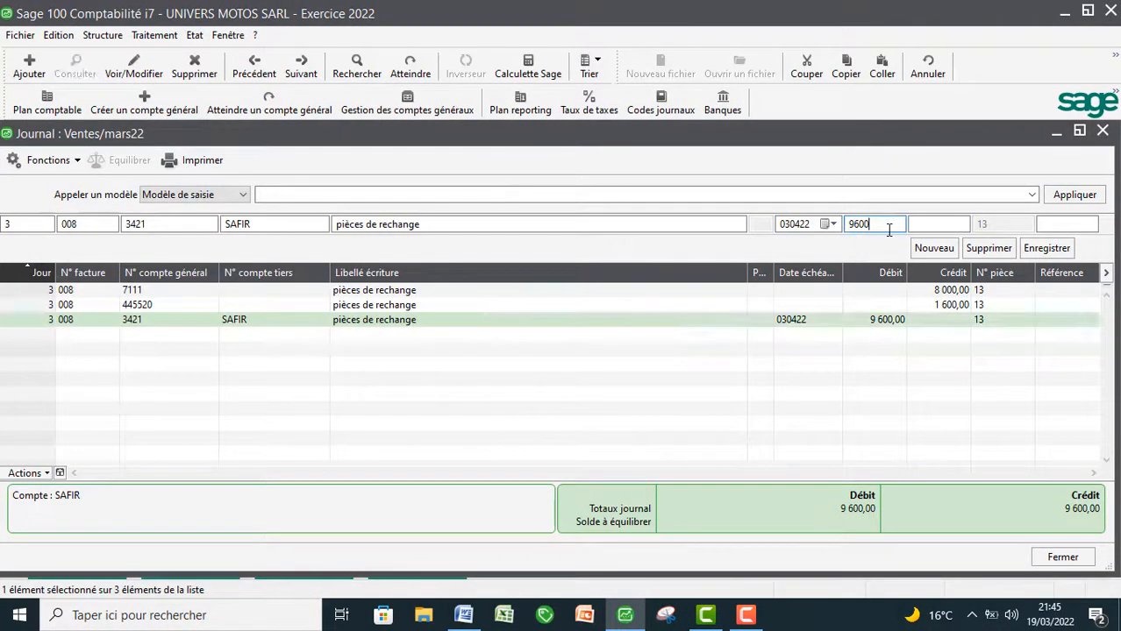
Validate the SAFIR line of invoice 008 and close the March 2022 sales journal.
left_click(888, 230)
key("Return")
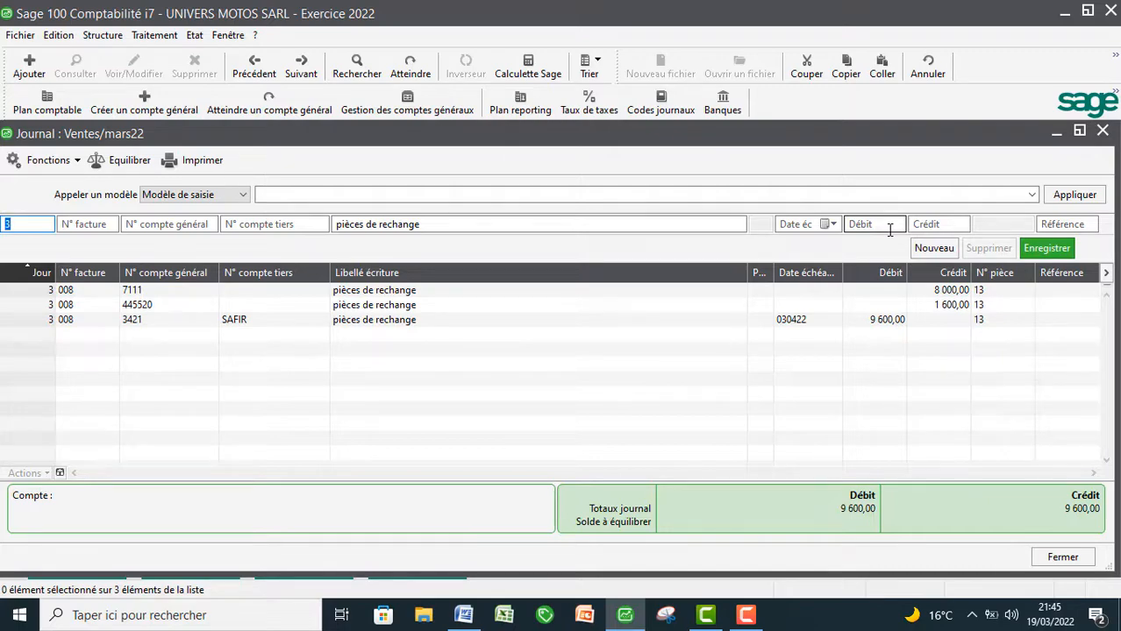
key("Escape")
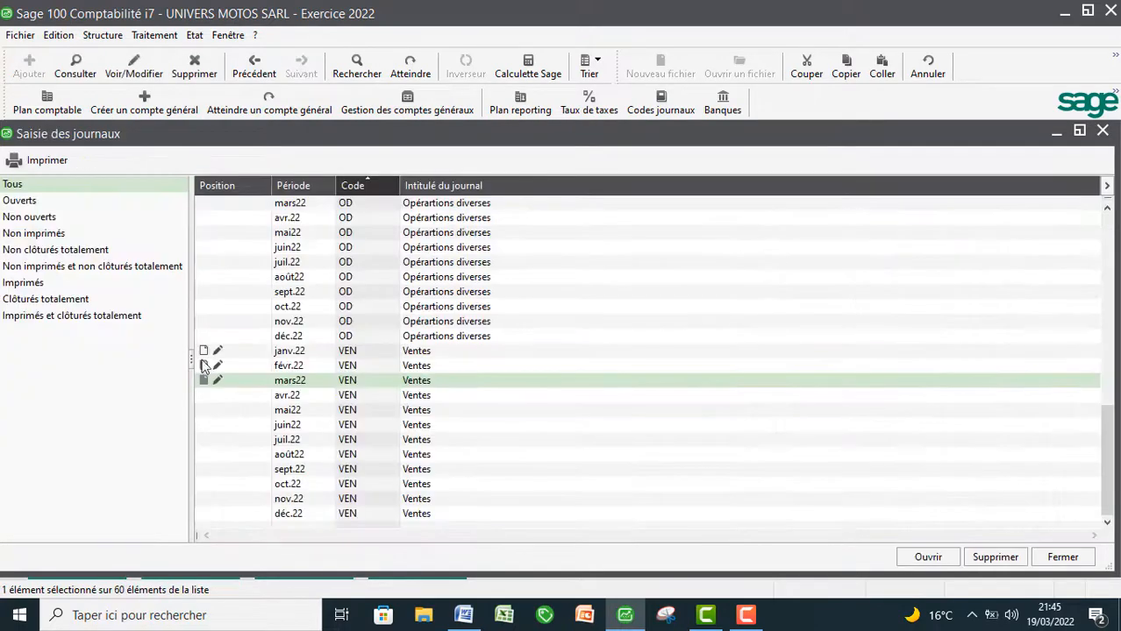
Limit the journal list to open journals, open the January 2022 sales journal full size and look through its entries.
left_click(15, 200)
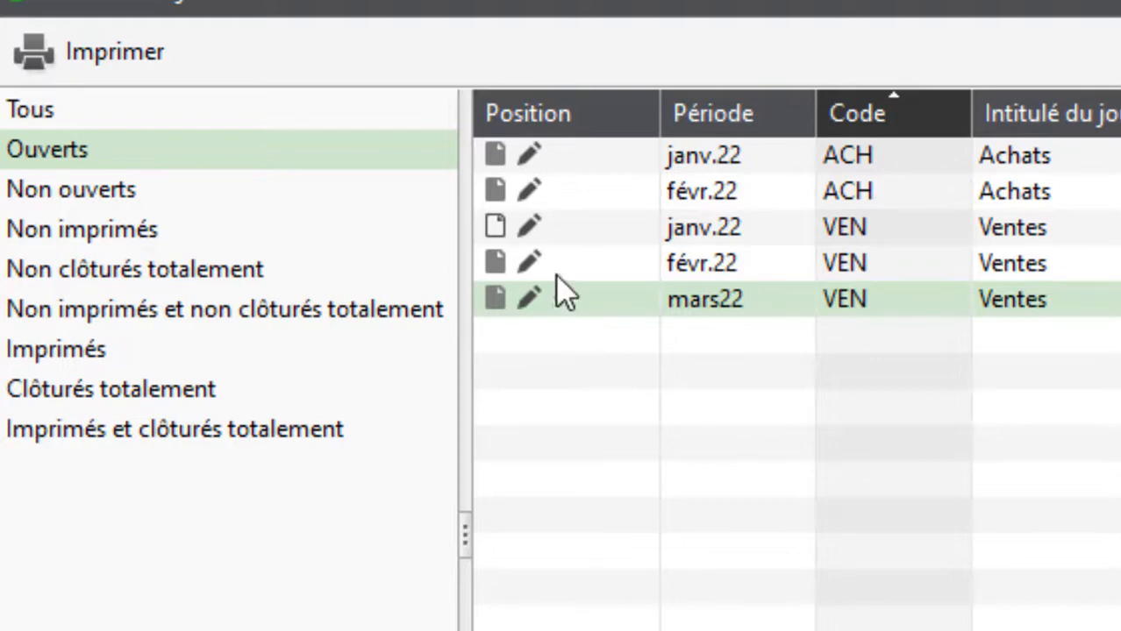
left_click(788, 228)
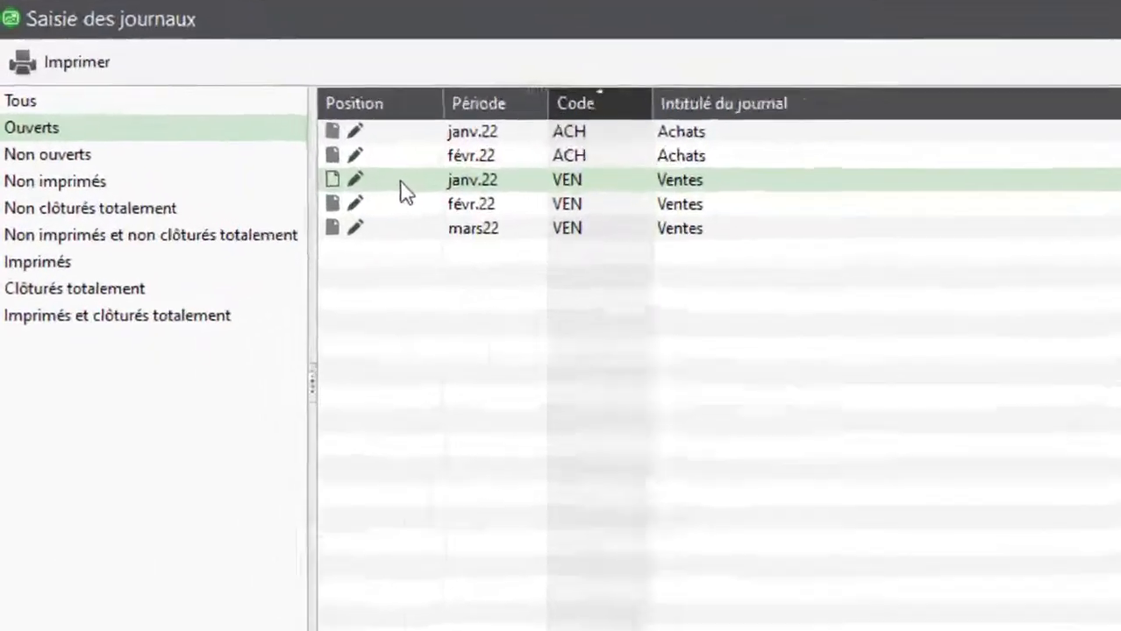
double_click(256, 229)
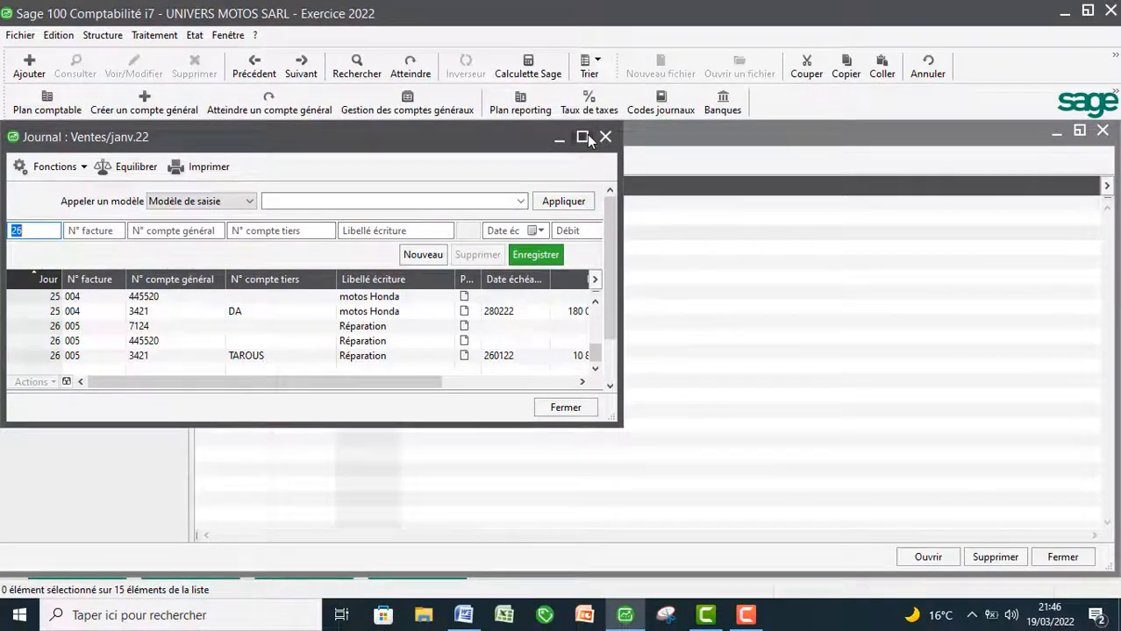
left_click(582, 137)
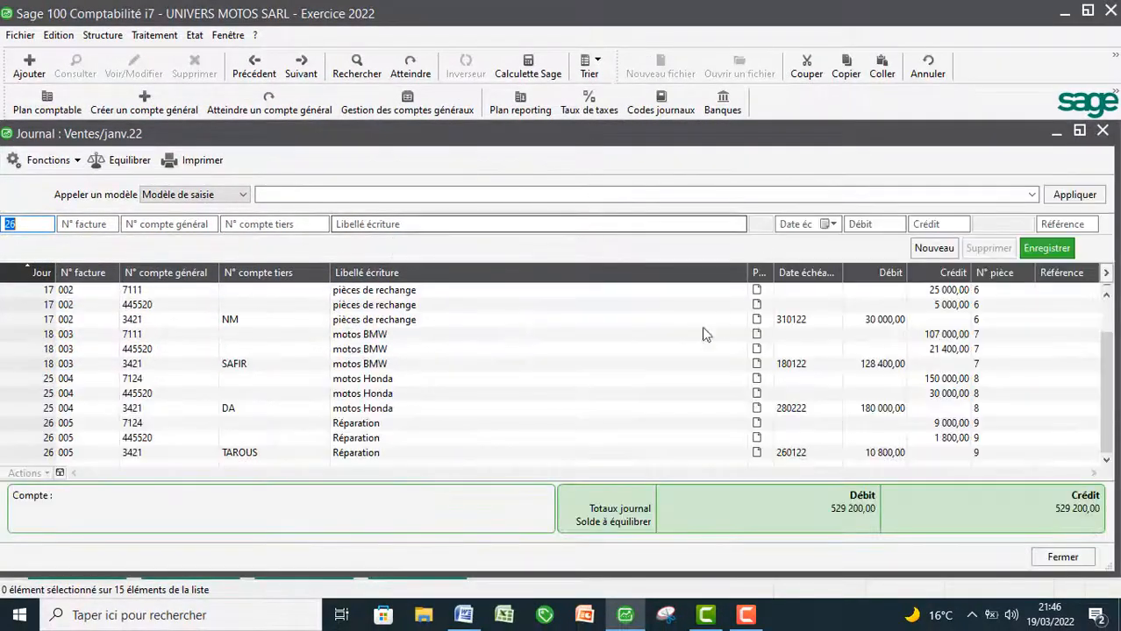
scroll(383, 328, "up", 1)
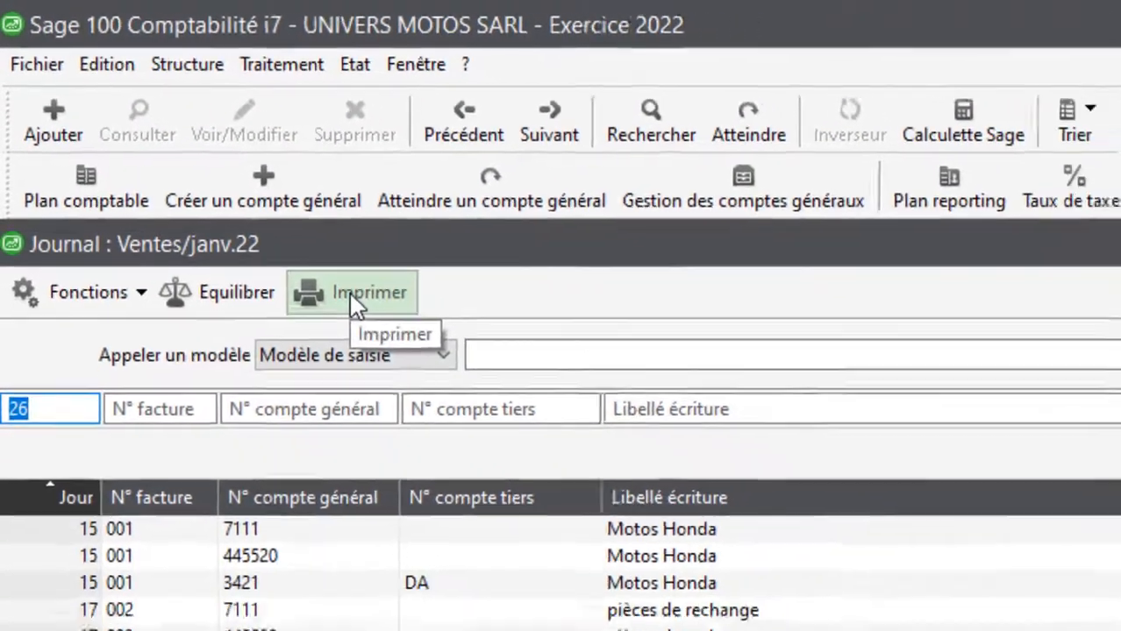
Start printing the January 2022 sales journal's entry draft, keeping the proposed entry dates 010122 to 310122.
left_click(358, 305)
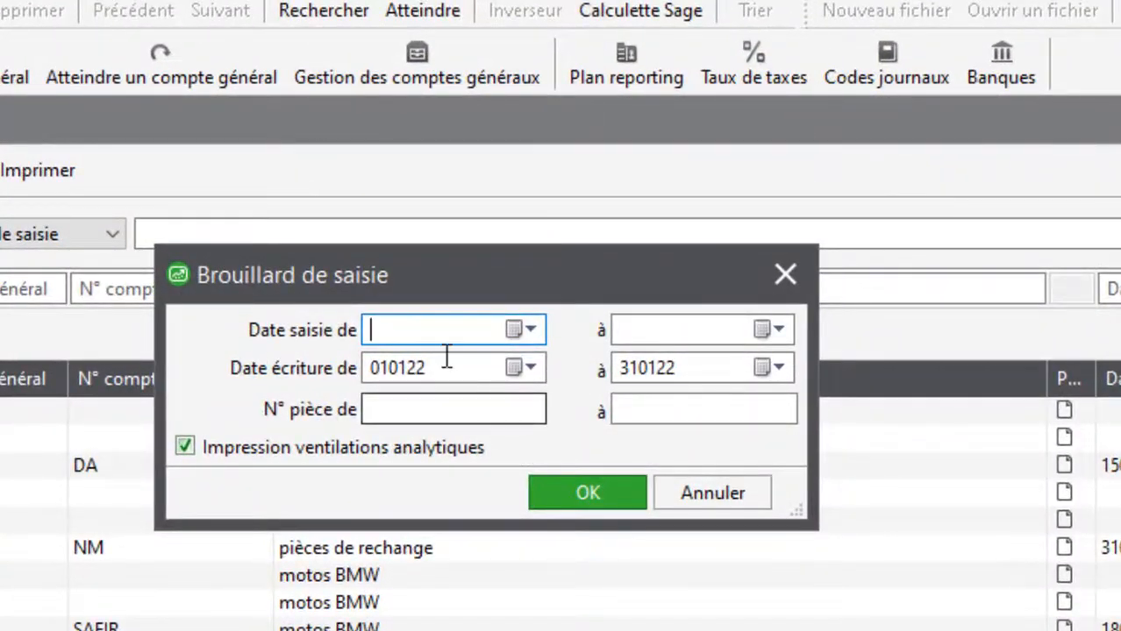
left_click(447, 357)
left_click(589, 497)
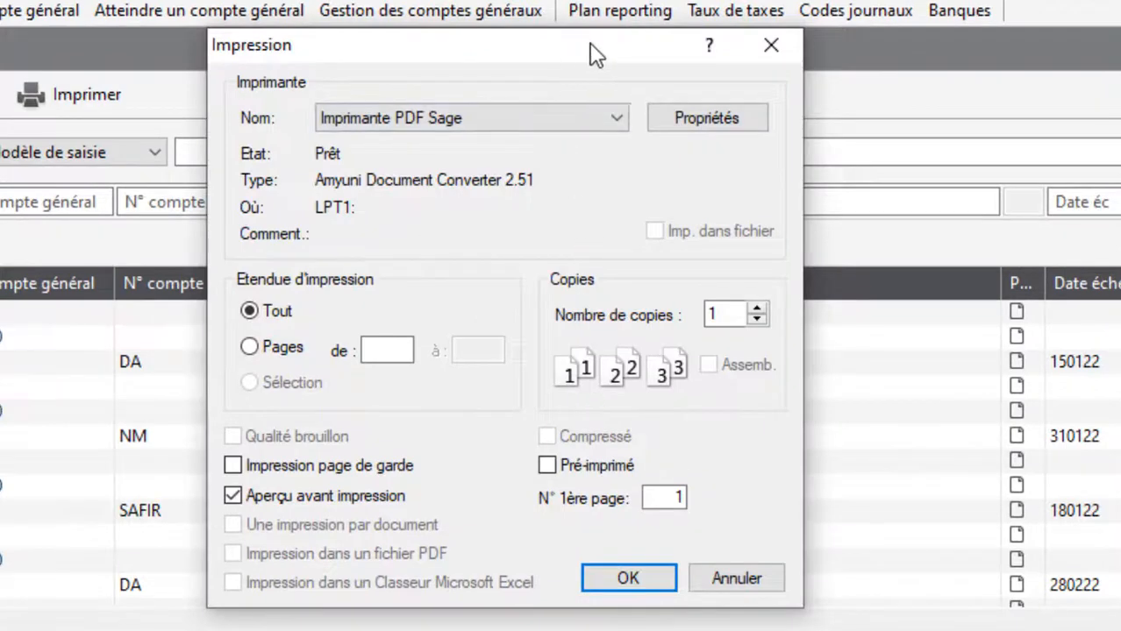
Try the cover page option without the print preview, and restore printing with the preview only.
left_click_drag(596, 55, 658, 51)
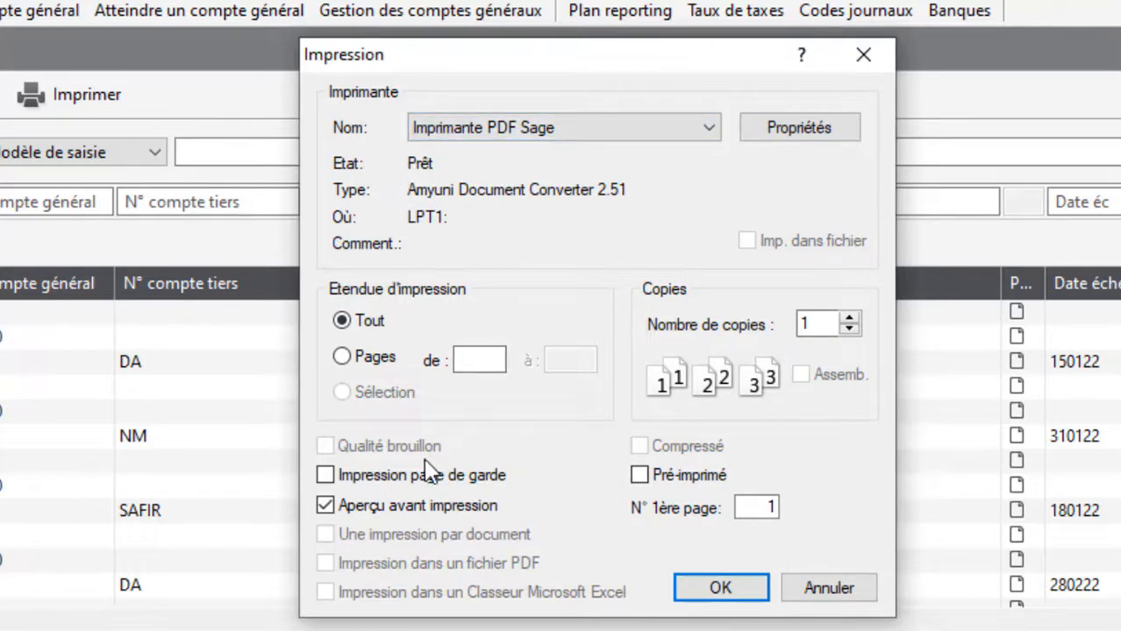
left_click(326, 477)
left_click(325, 505)
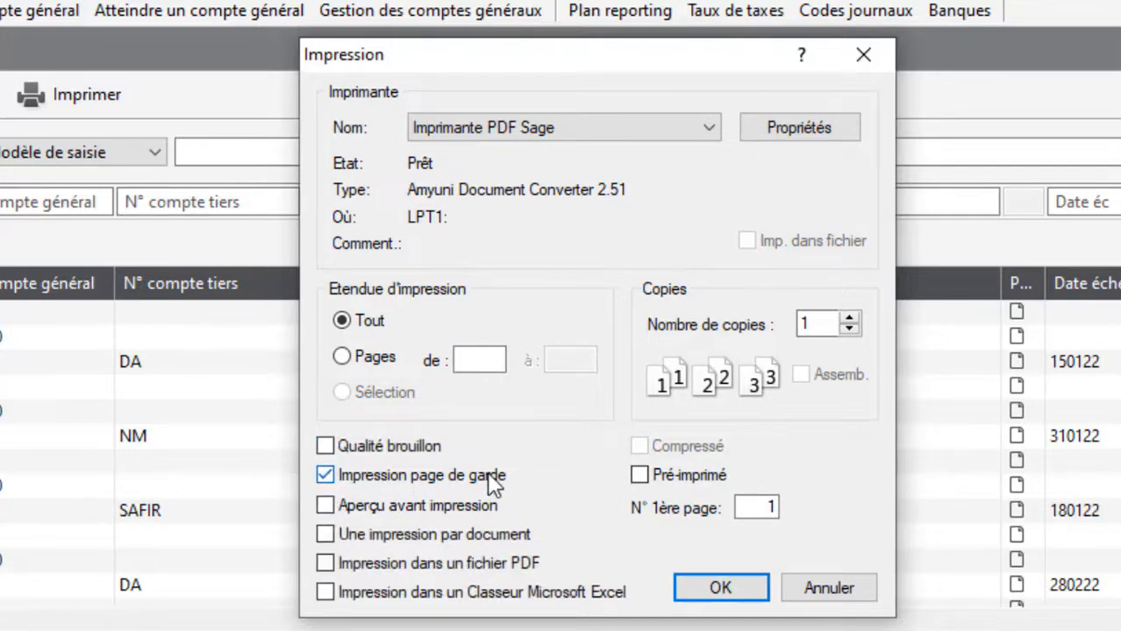
left_click(325, 475)
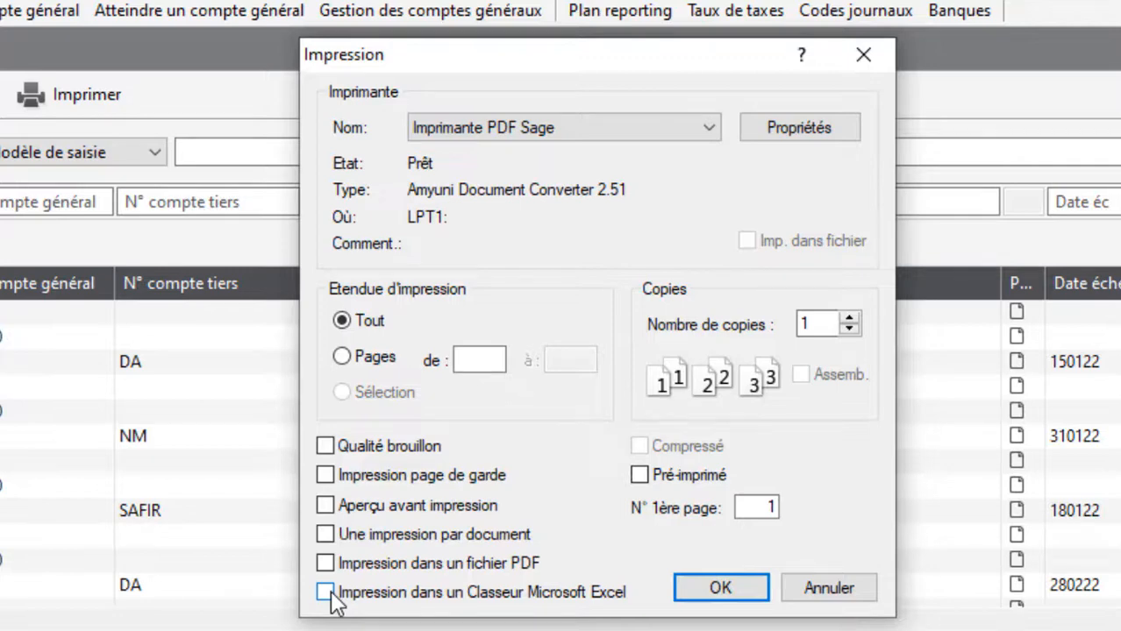
left_click(326, 476)
left_click(326, 476)
left_click(326, 506)
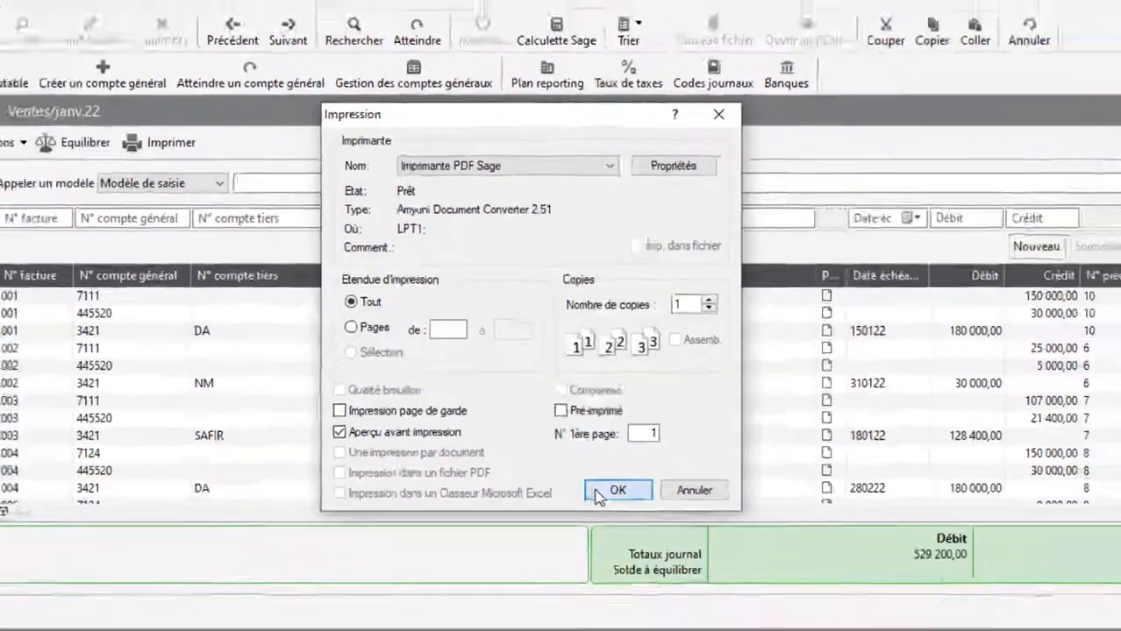
Preview the January 2022 sales entry draft, examine its lines and totals, and close the preview and the journal.
left_click(720, 587)
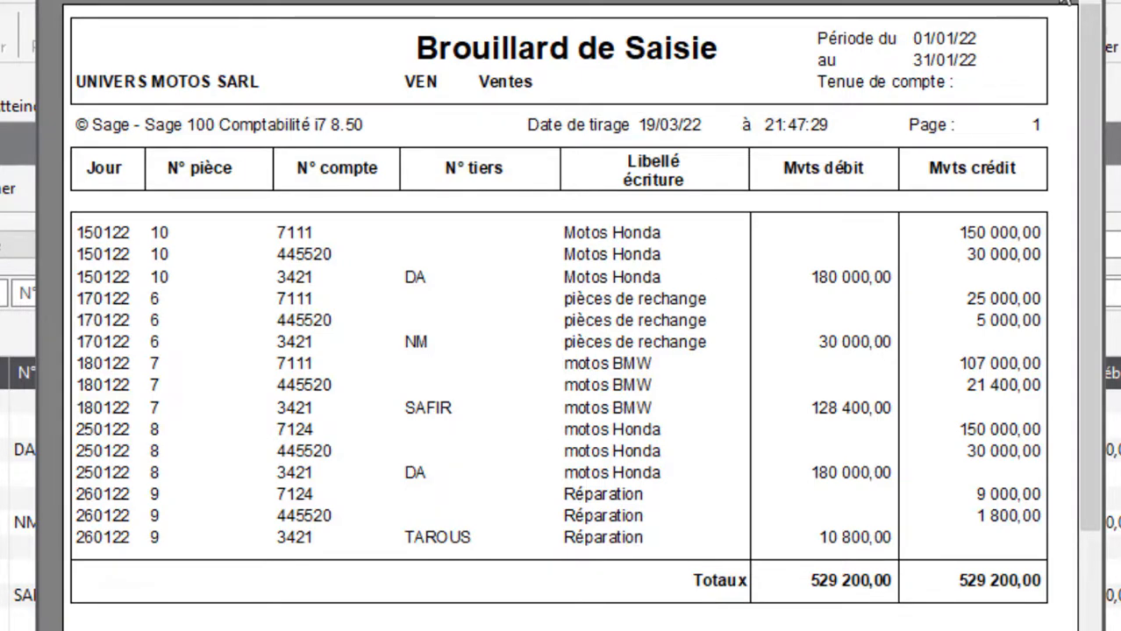
left_click(1063, 4)
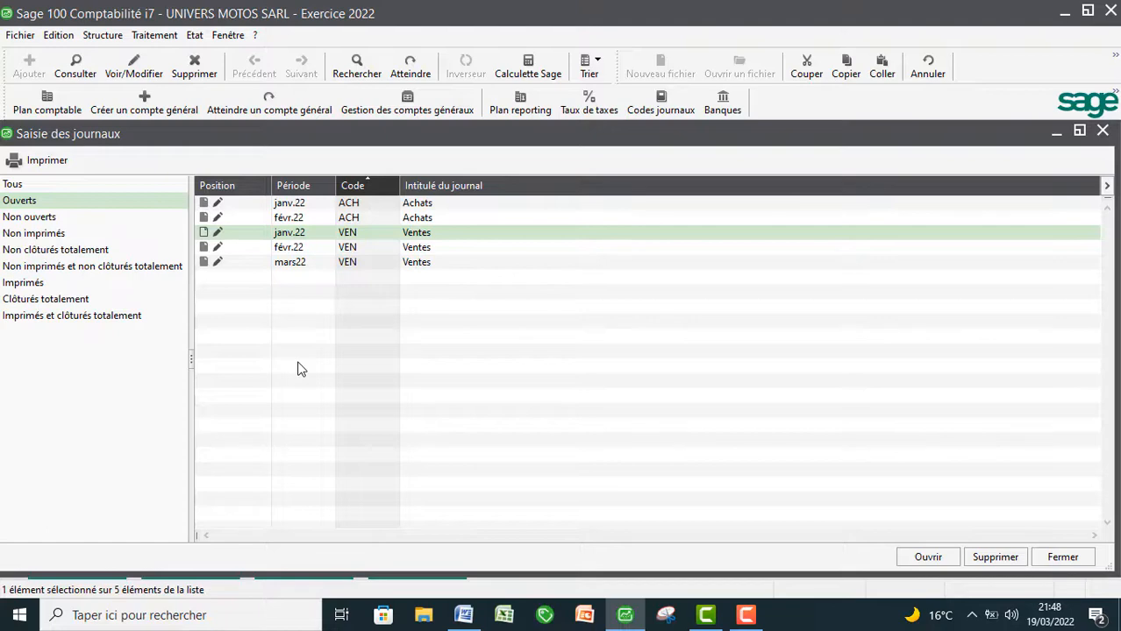
Open the March 2022 sales journal from the list of open journals and enlarge it to full size.
double_click(288, 262)
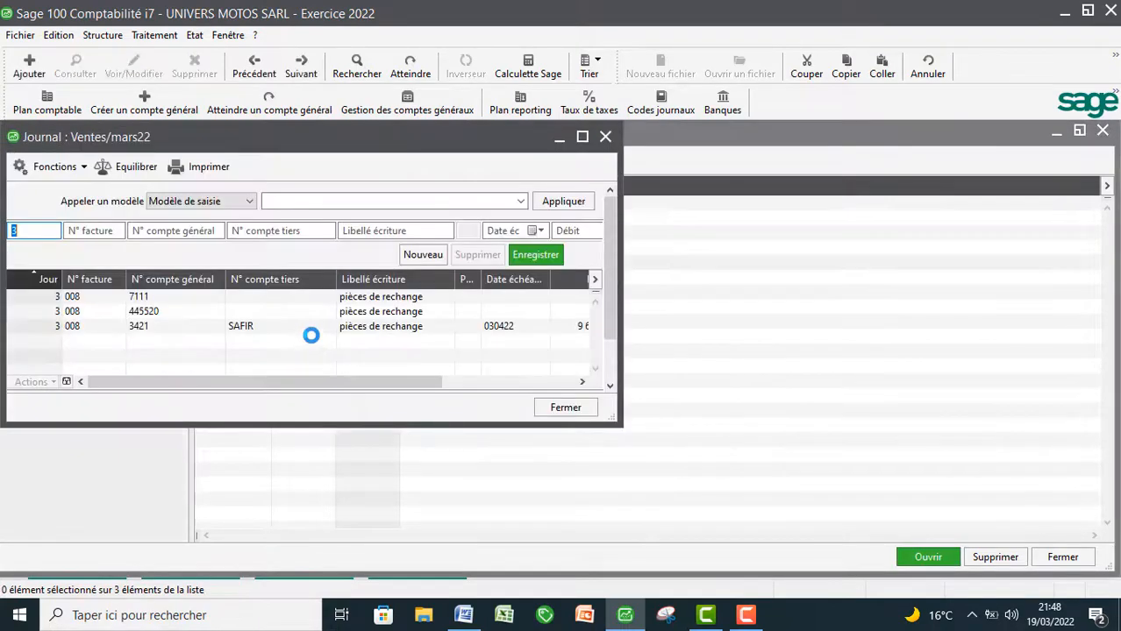
left_click(580, 137)
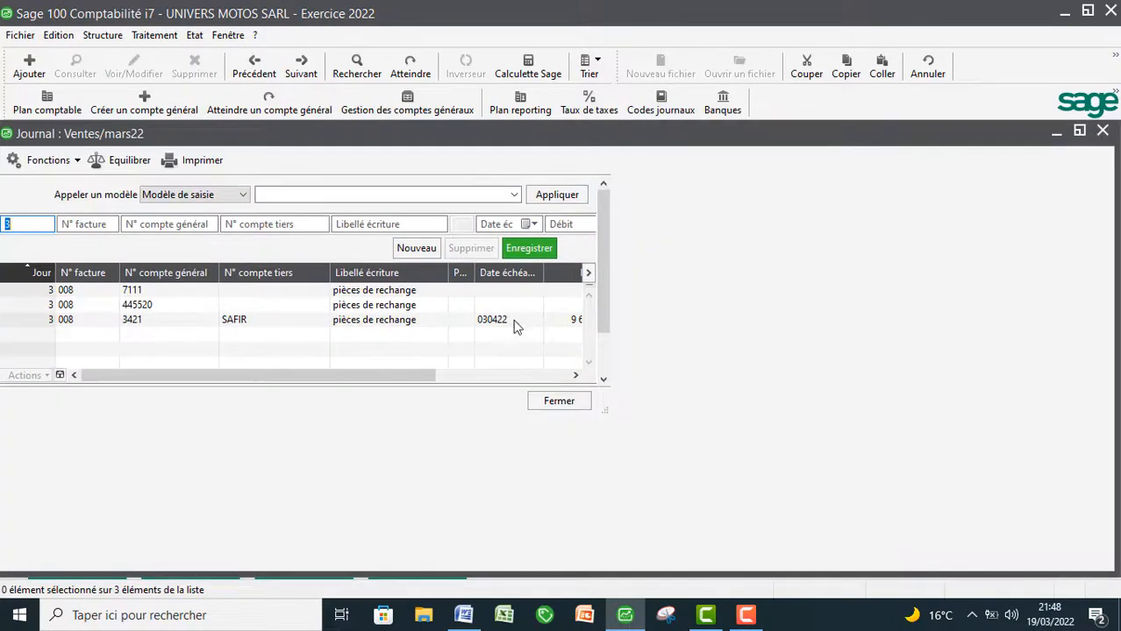